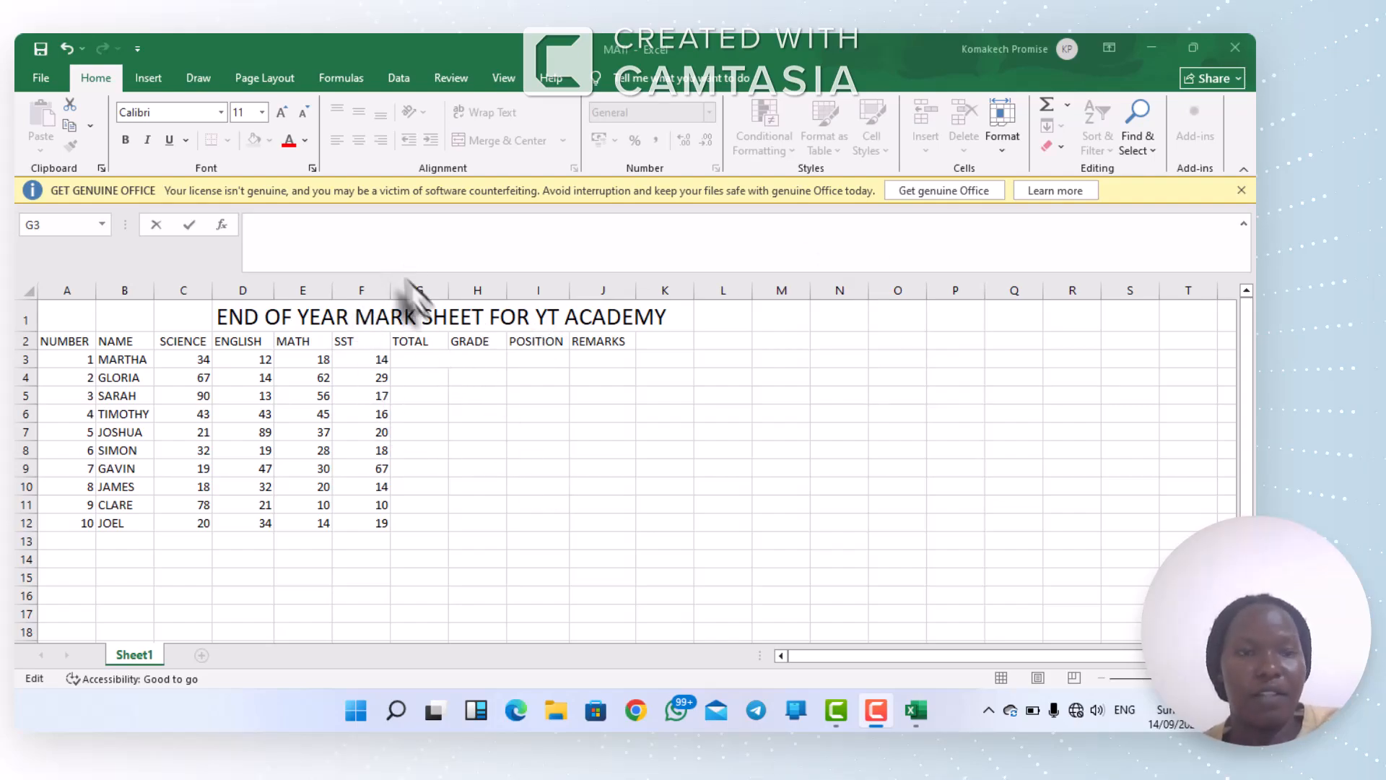
Step: Total the first student's four subject marks in G3 with the AutoSum formula =SUM(C3:F3)
click(361, 83)
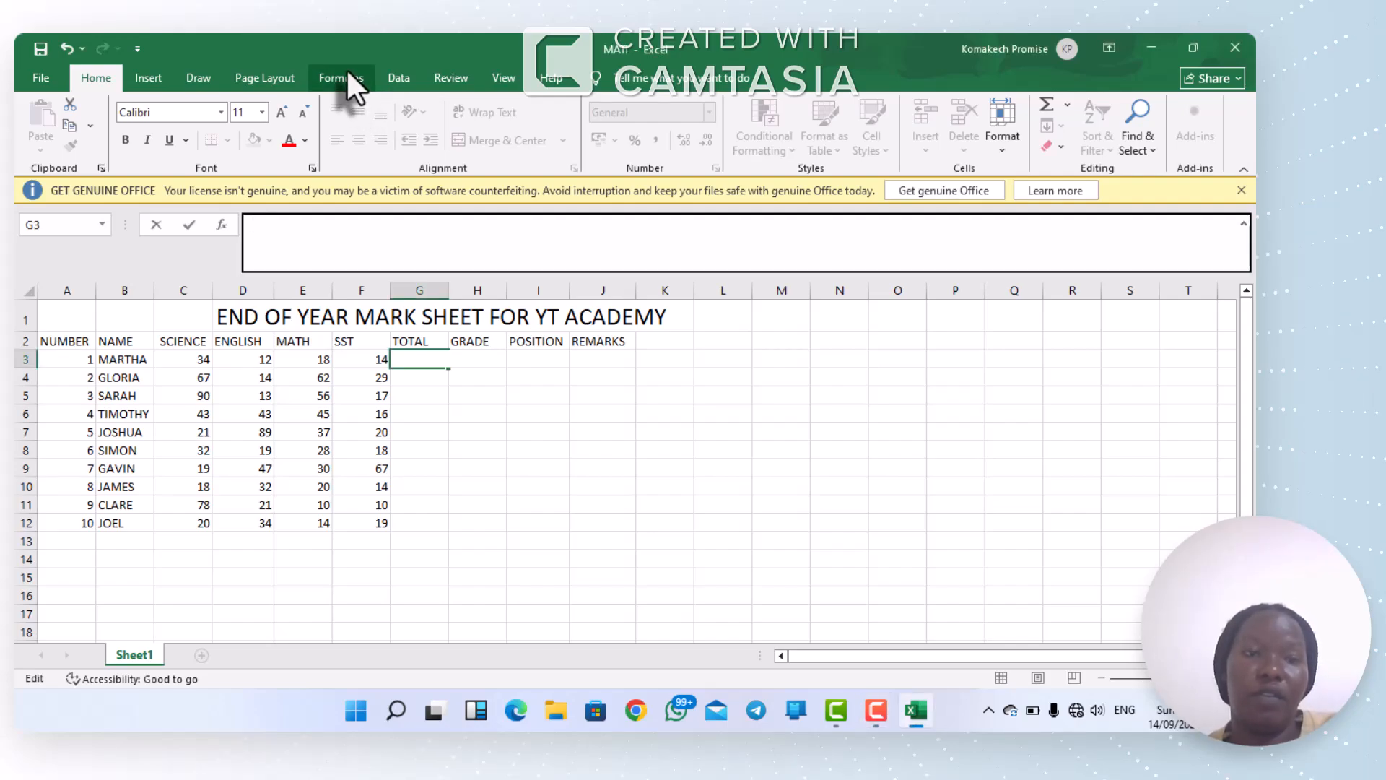
click(347, 71)
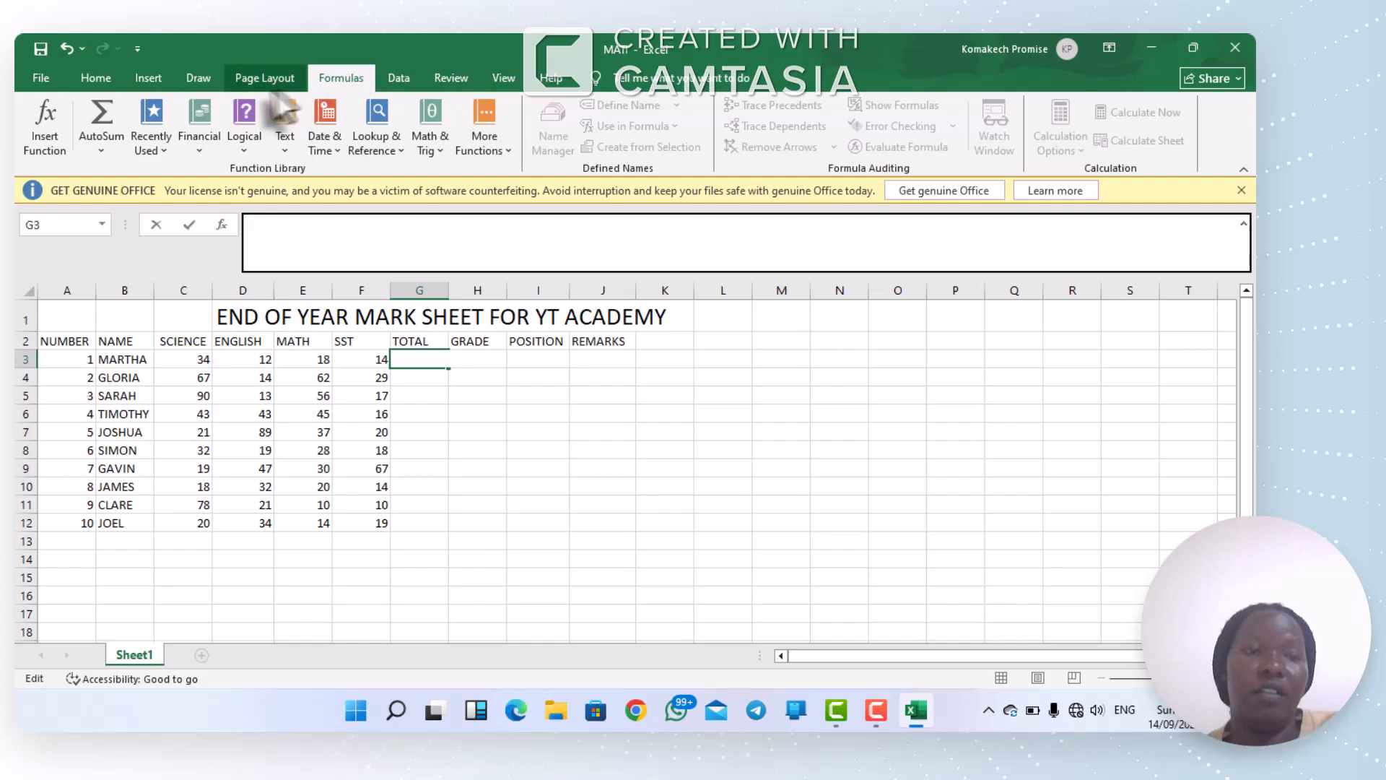
click(88, 131)
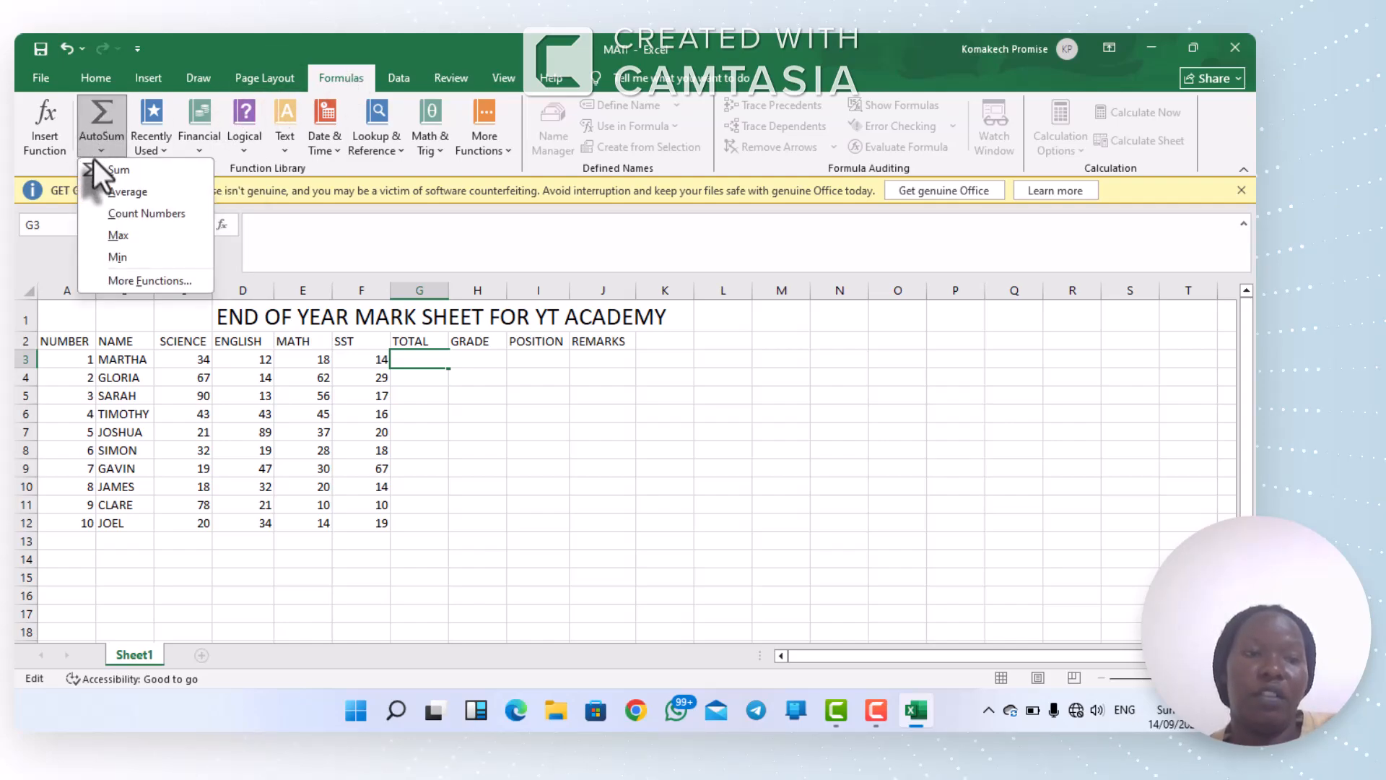
click(97, 165)
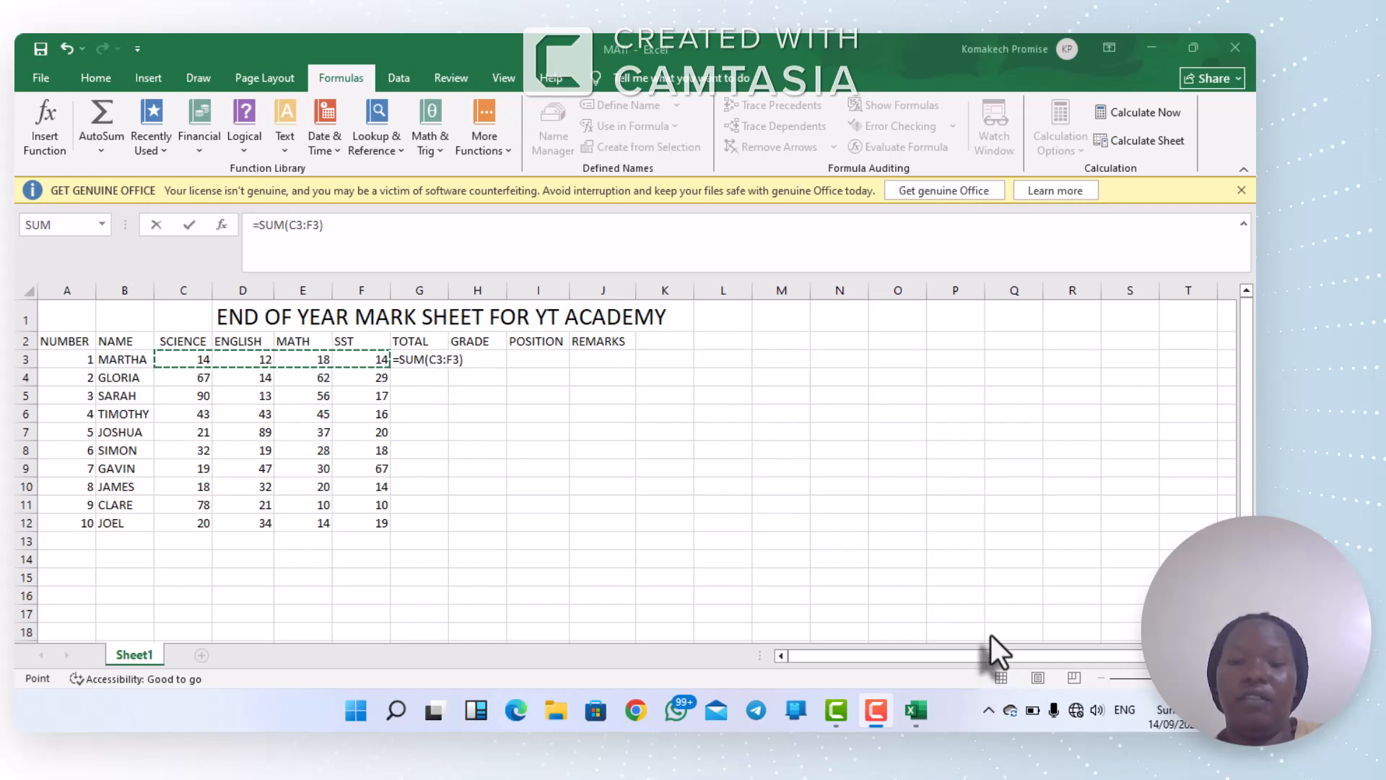
key(Return)
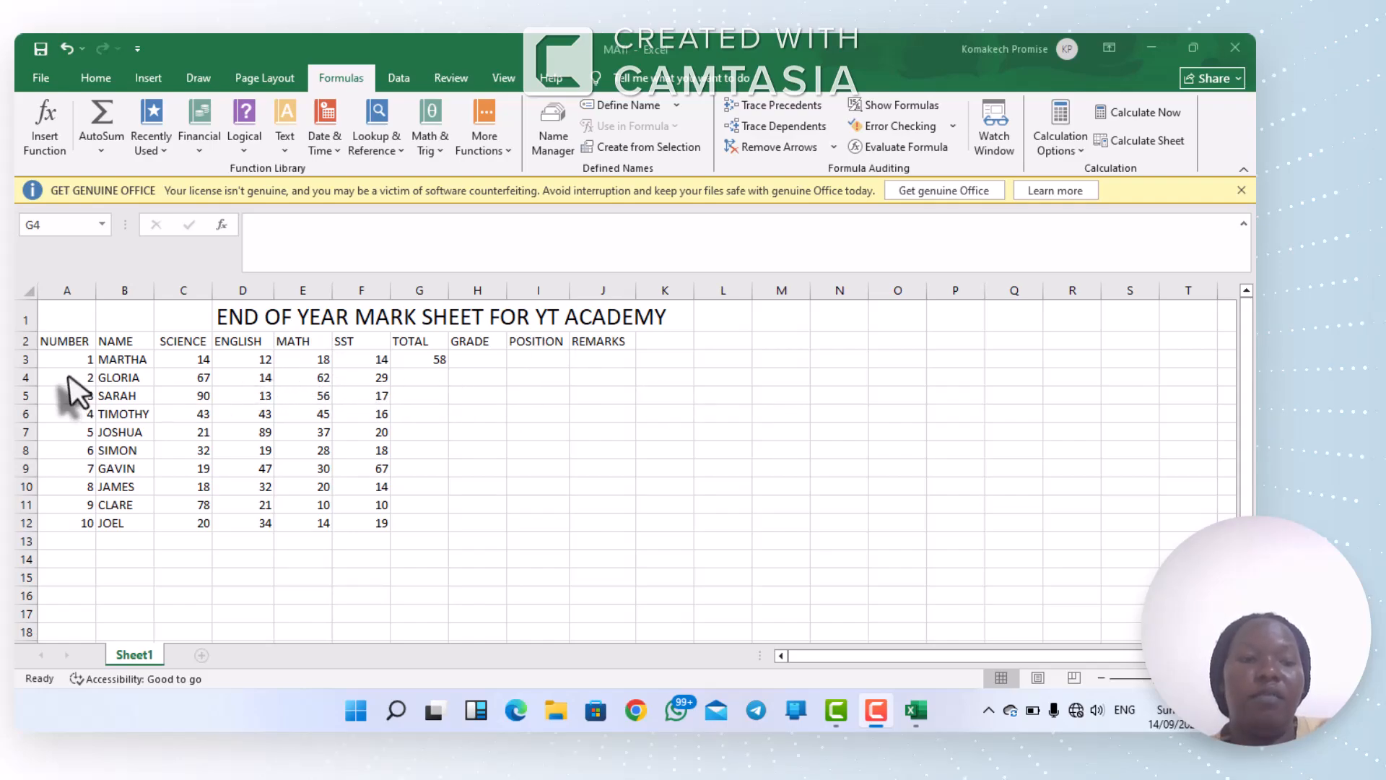
Step: Copy the total formula from G3 down the TOTAL column to G12
click(445, 363)
click(444, 361)
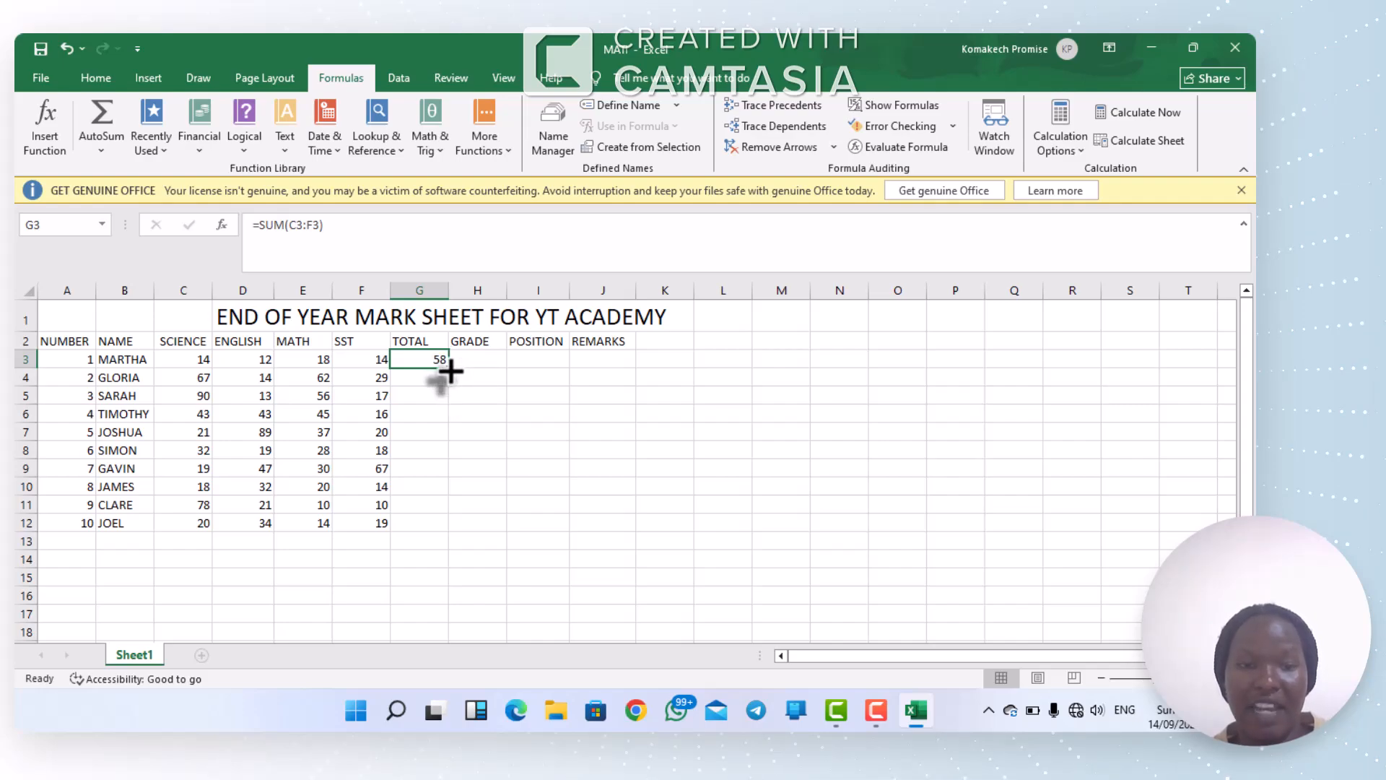
drag(451, 371, 452, 539)
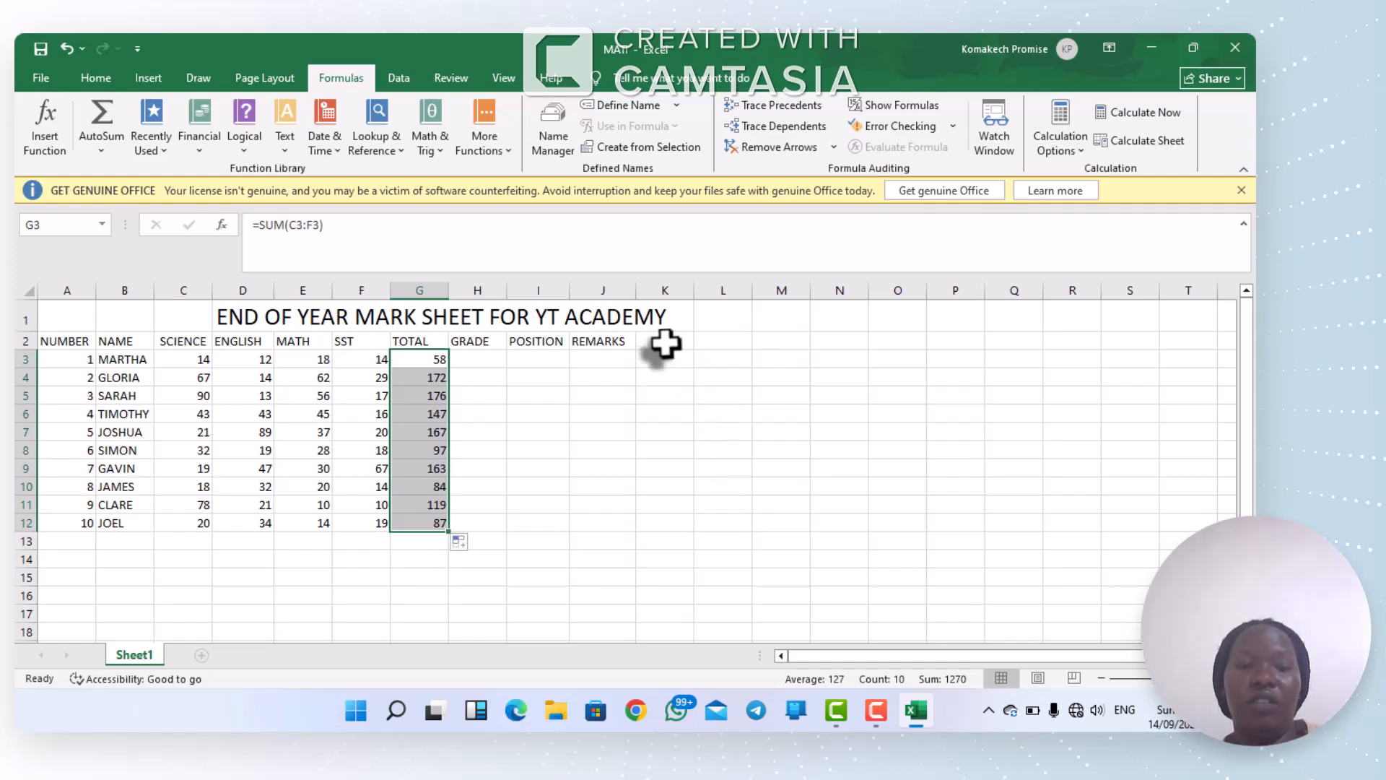
Step: Begin the first student's grade formula in H3 with the condition =IF(G3>=180
click(482, 355)
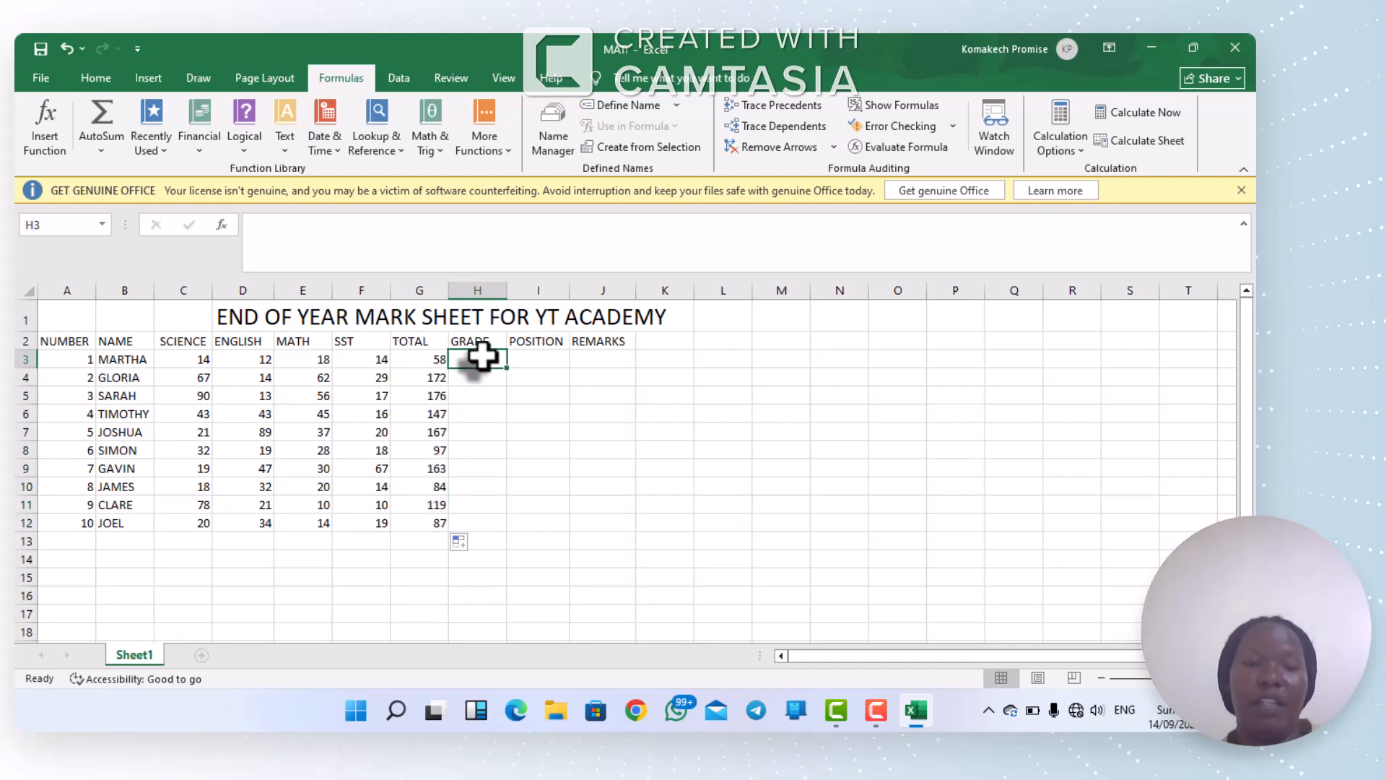
click(996, 634)
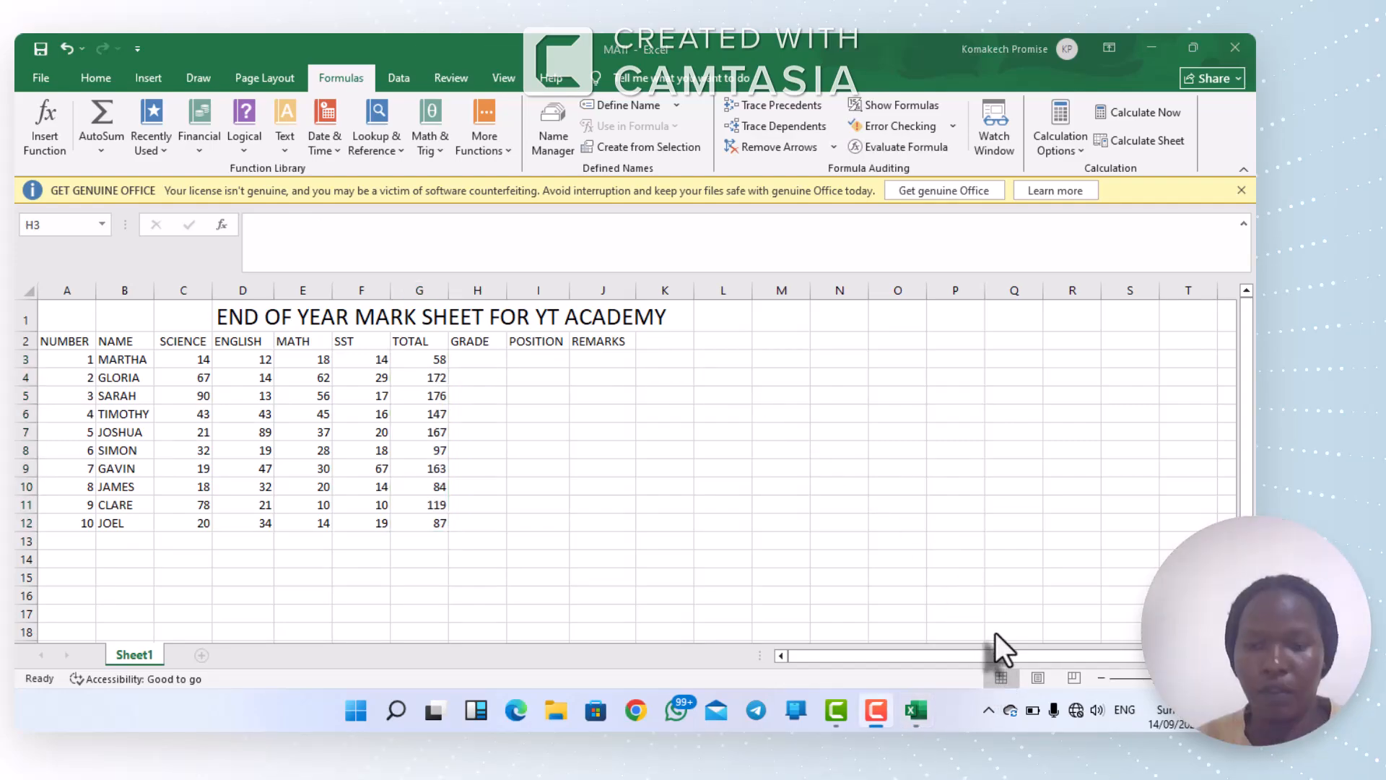
click(474, 353)
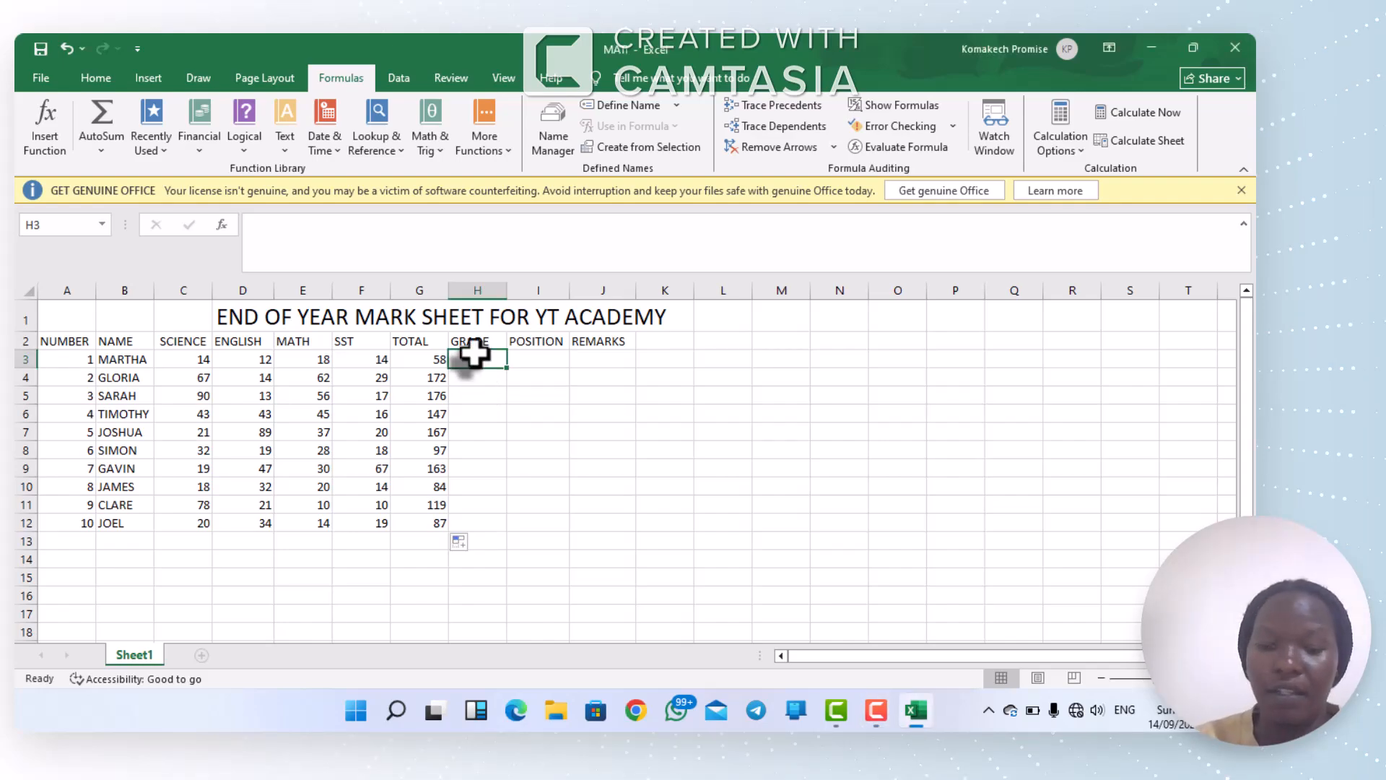
text(=)
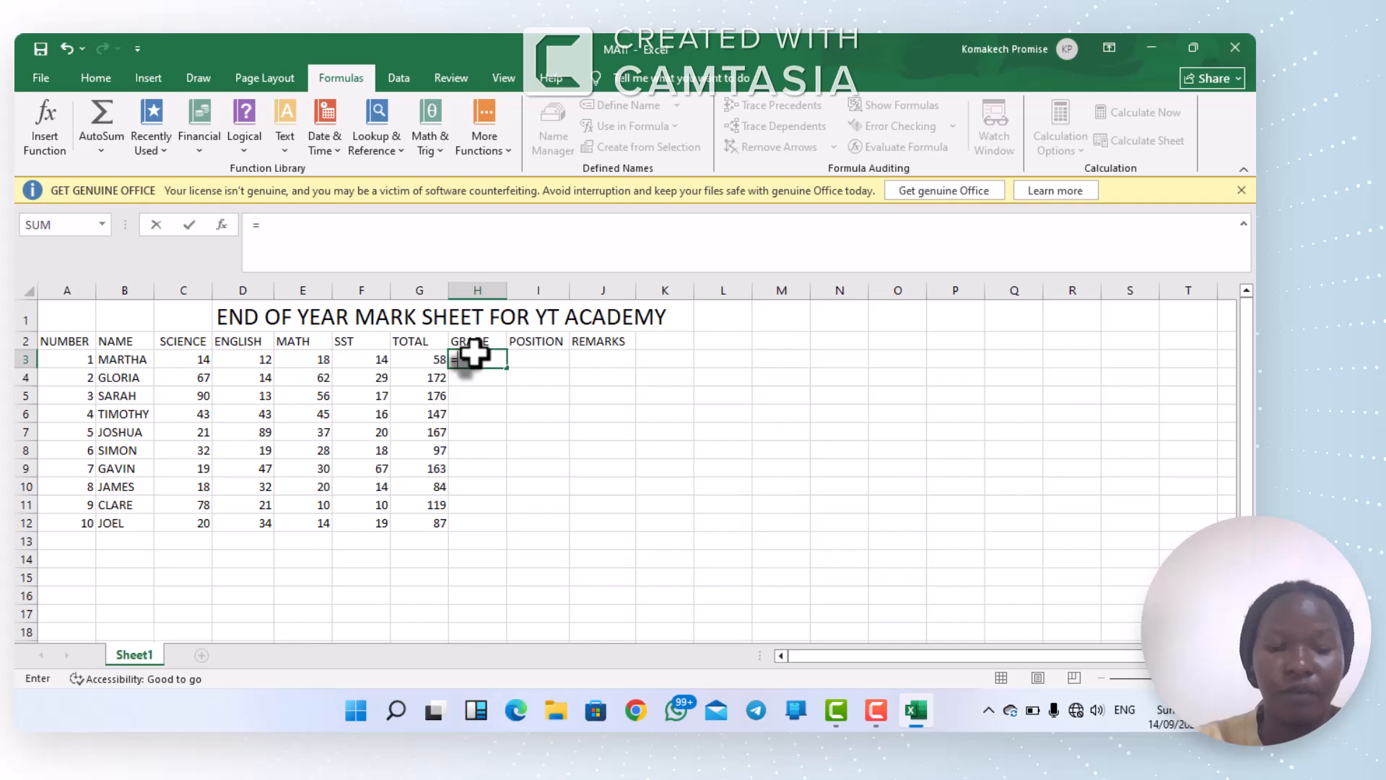
text(I)
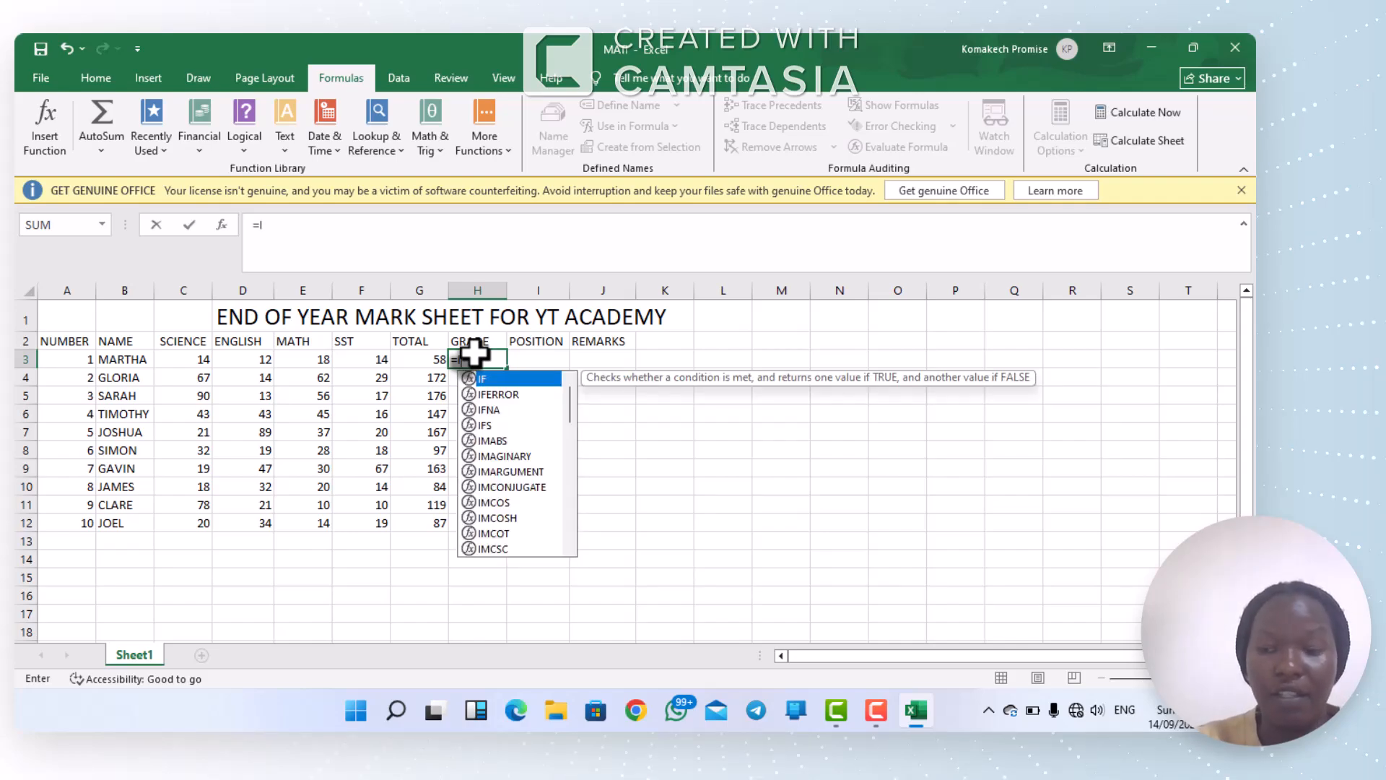
text(F)
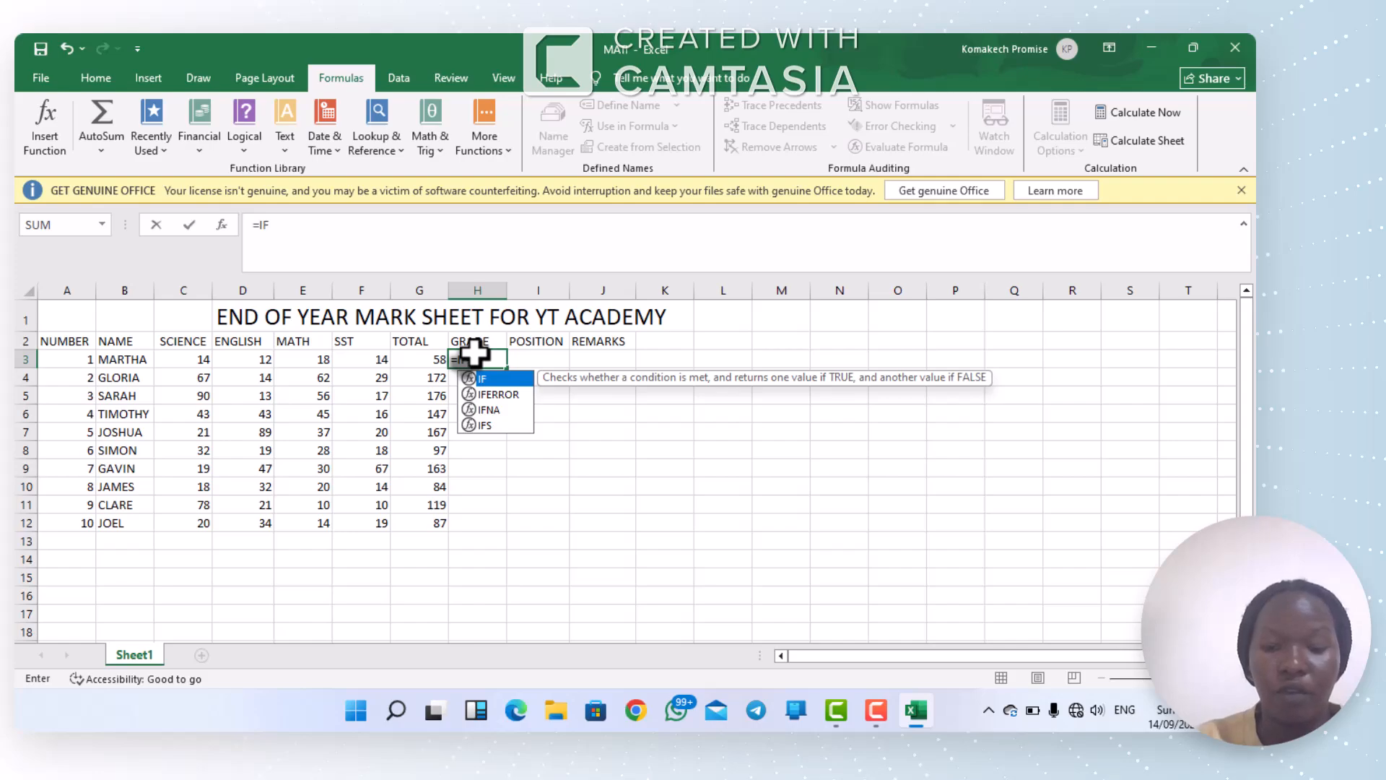
text(()
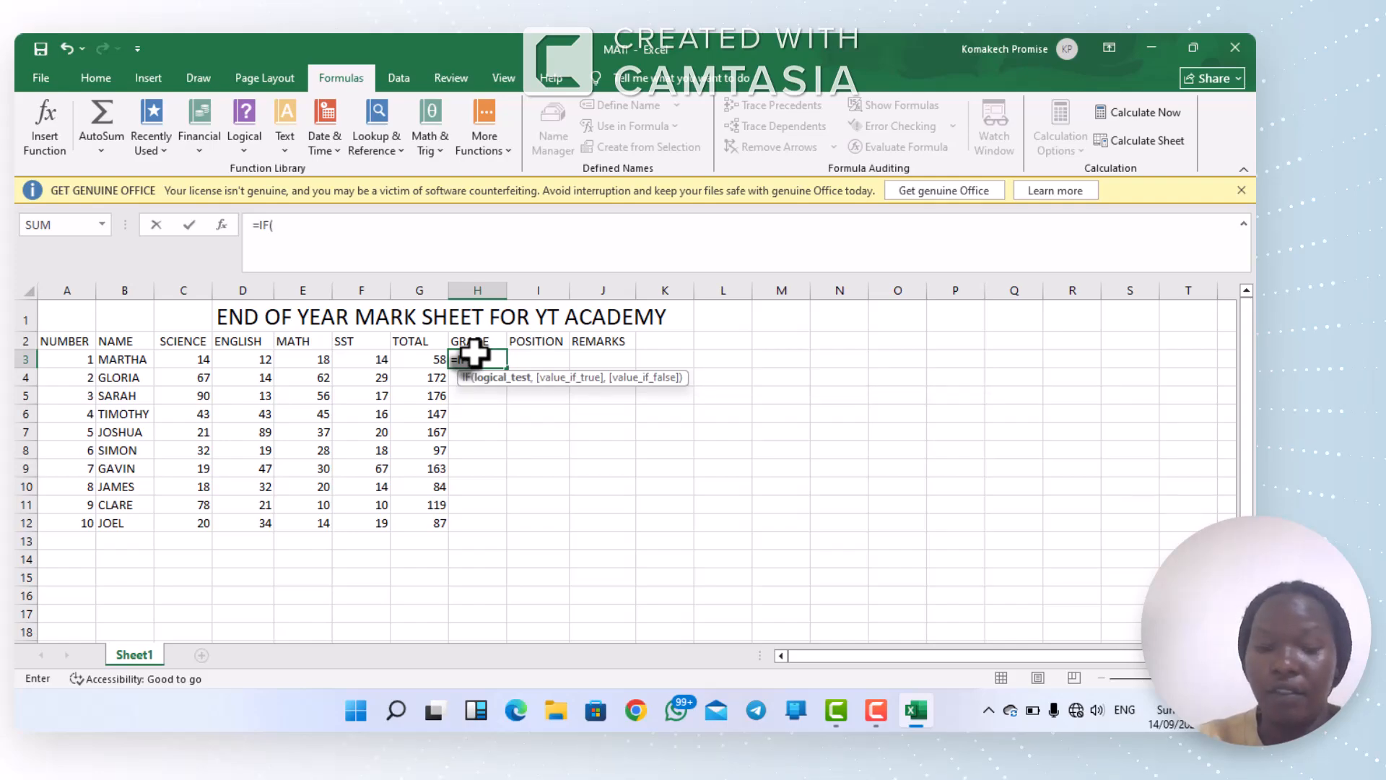
text(G)
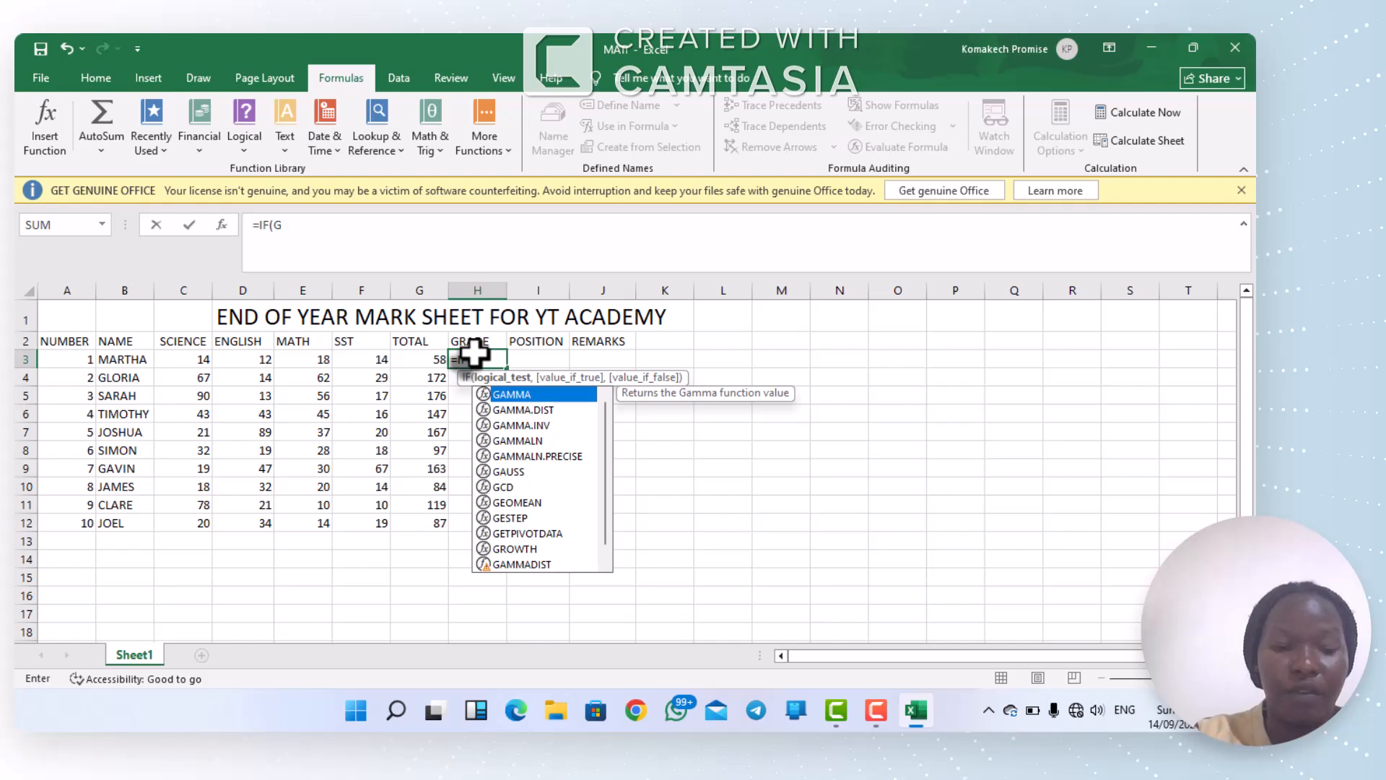
text(3)
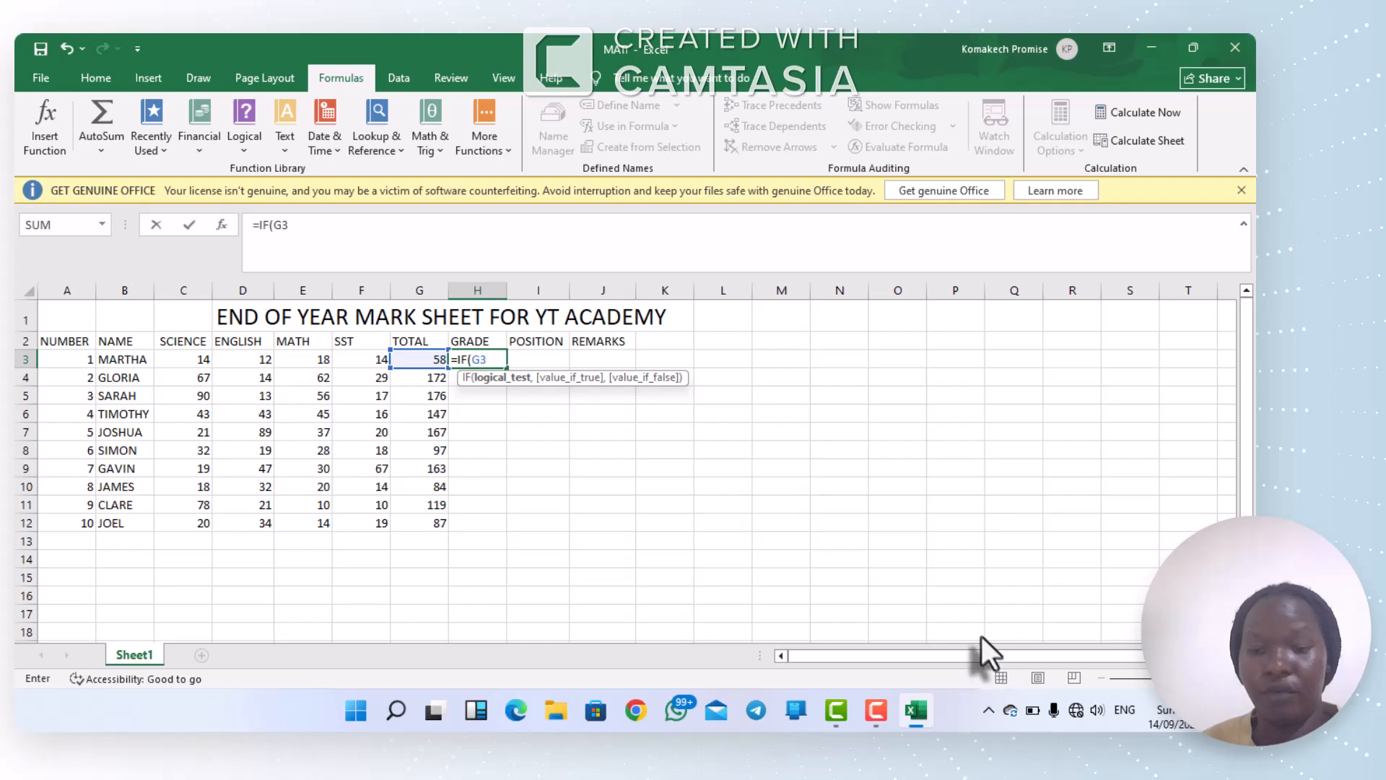
text(>)
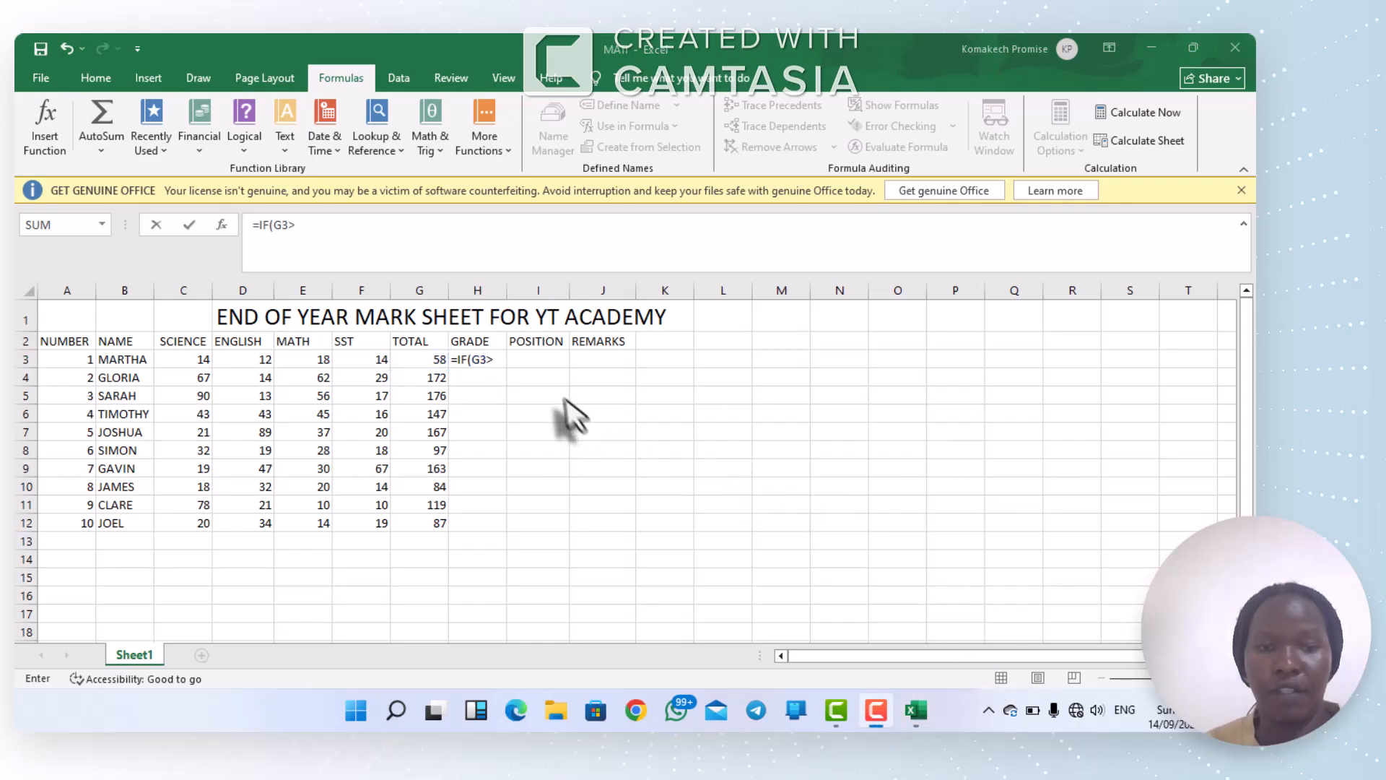
click(488, 363)
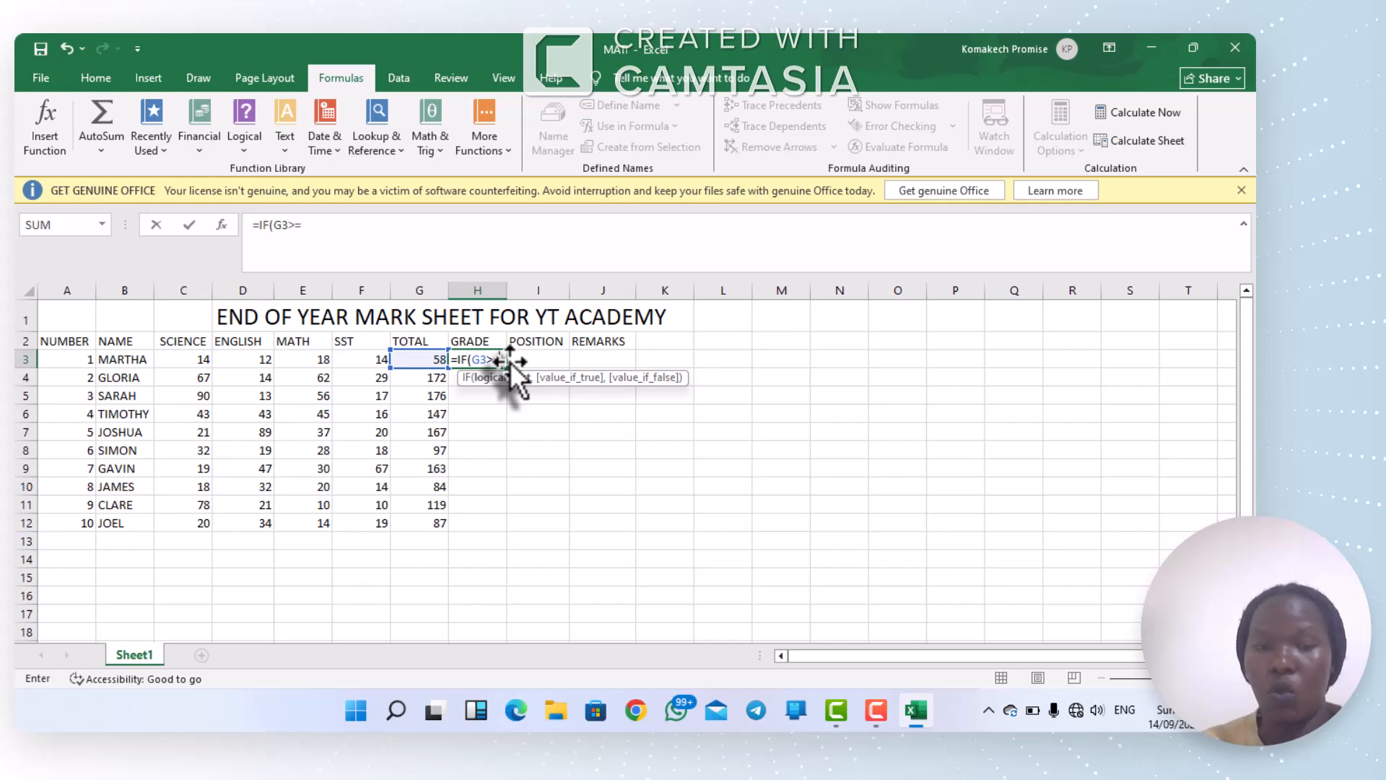
text(=1)
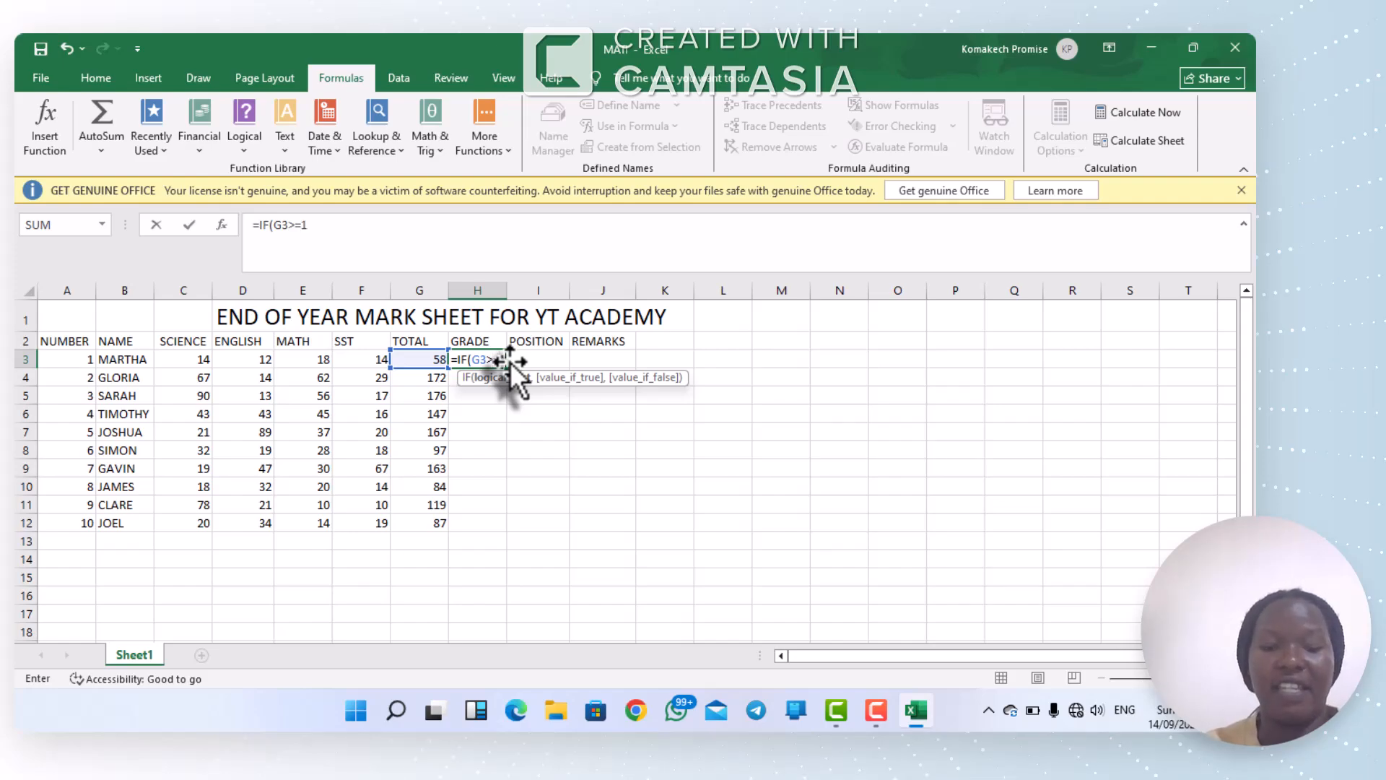
text(80)
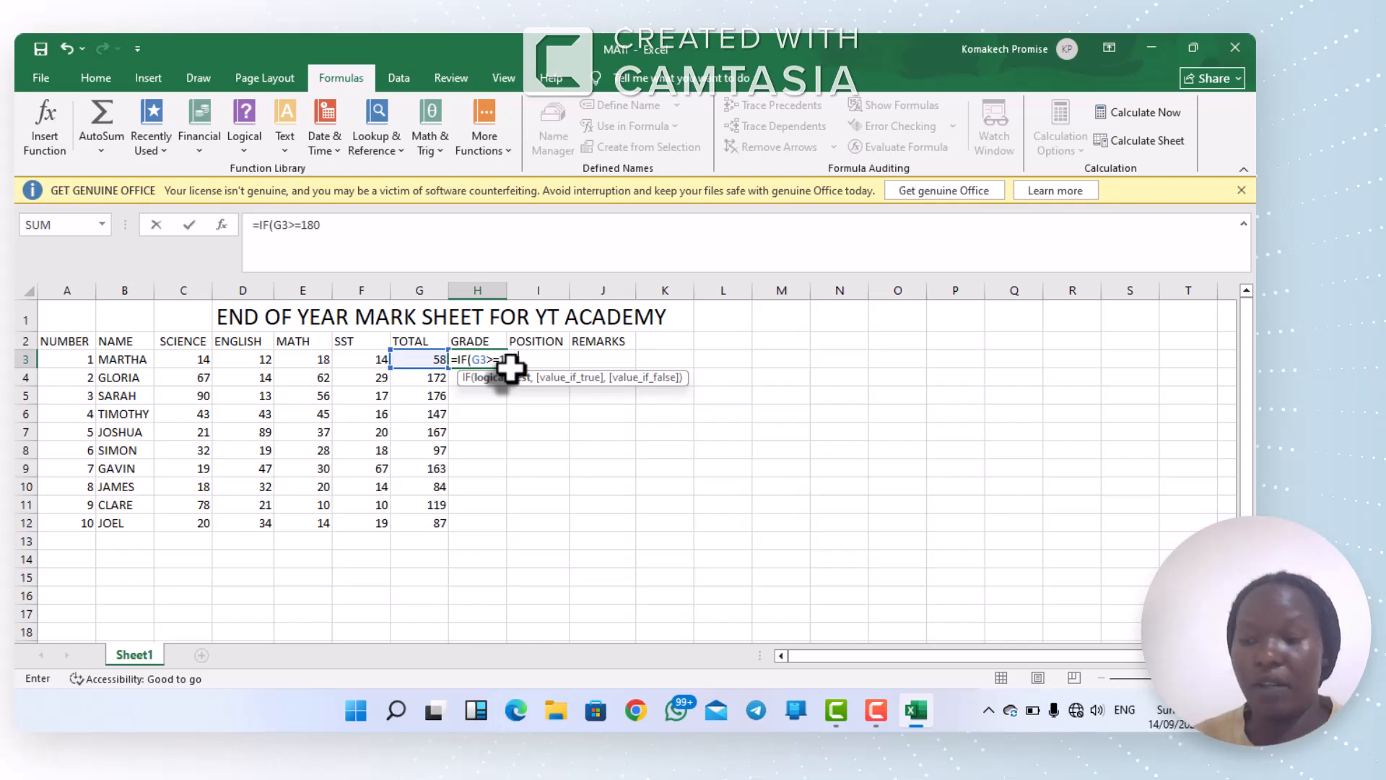
Step: Make the H3 formula return "A" when its condition is true, followed by a comma for the next argument
text(,)
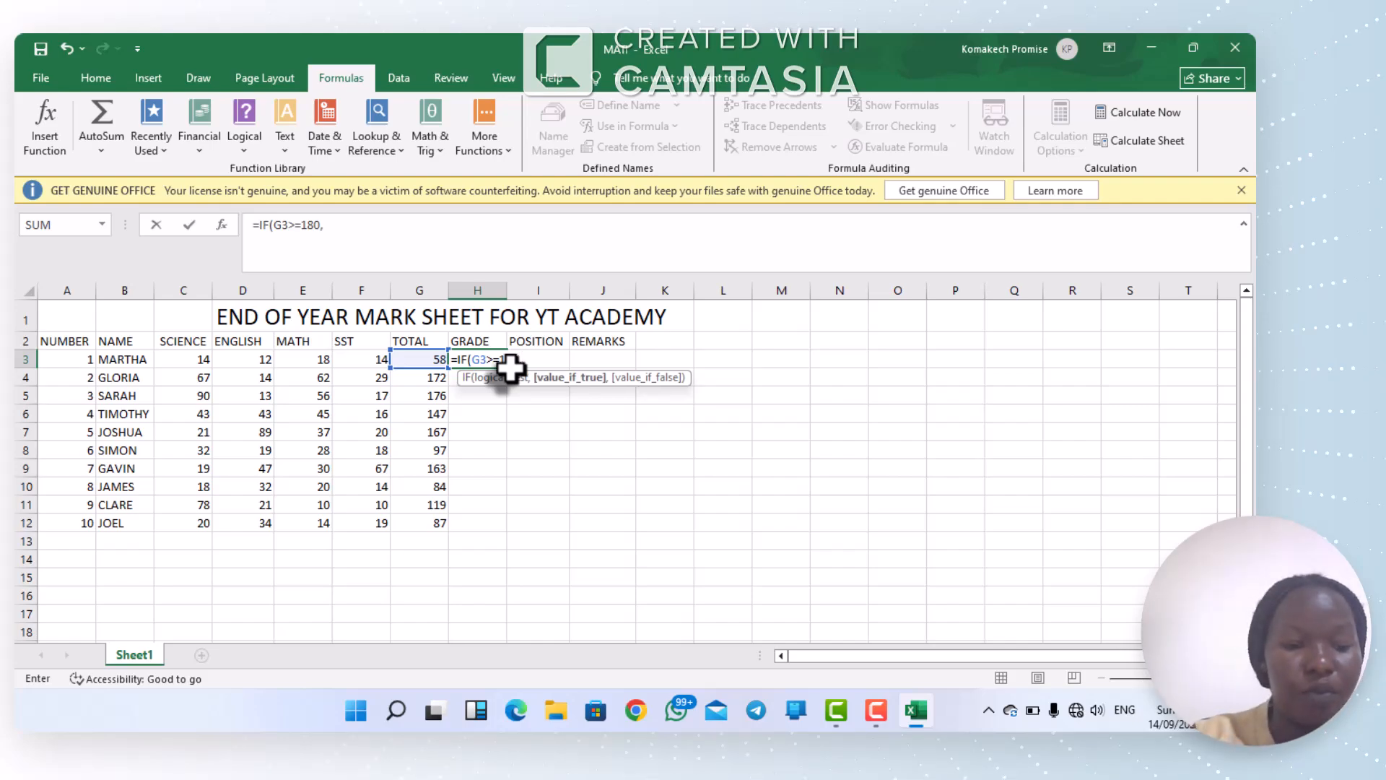
text(")
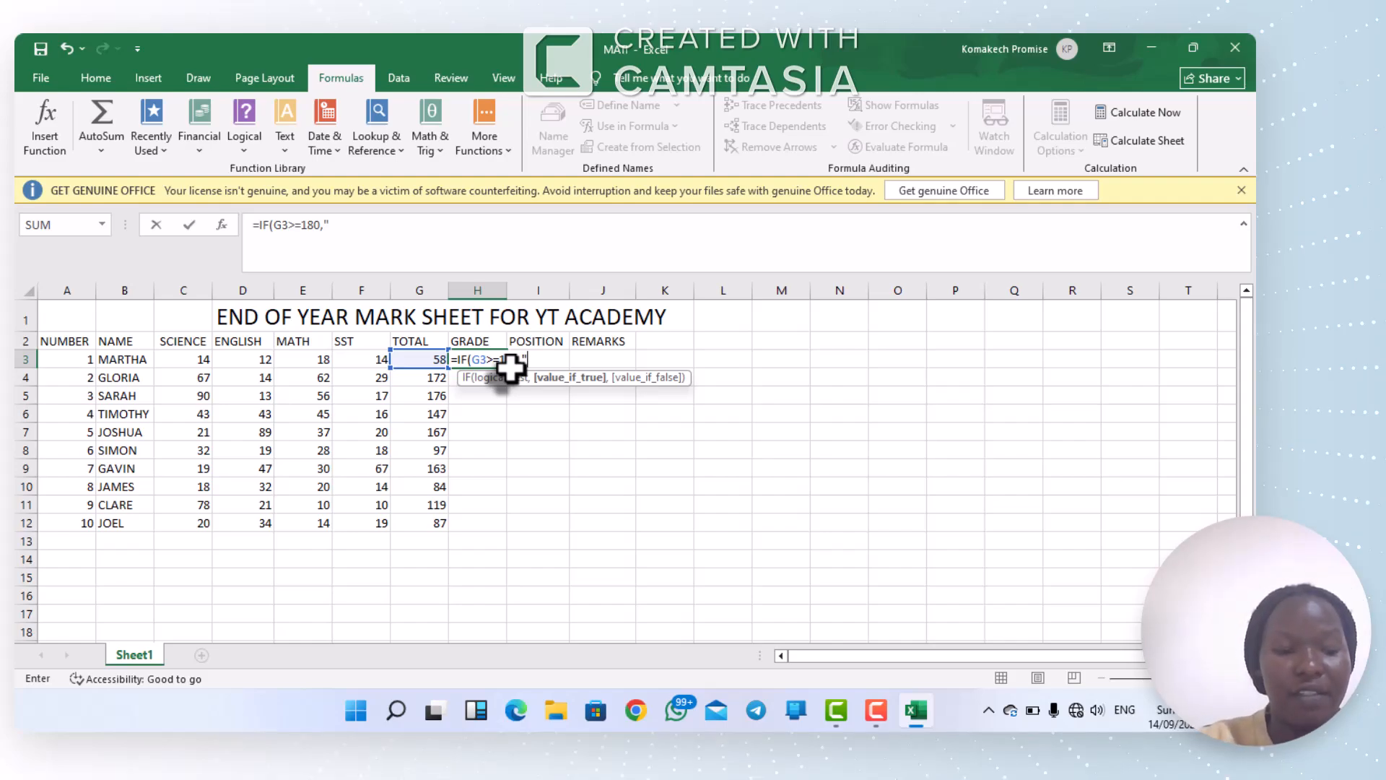
text(A)
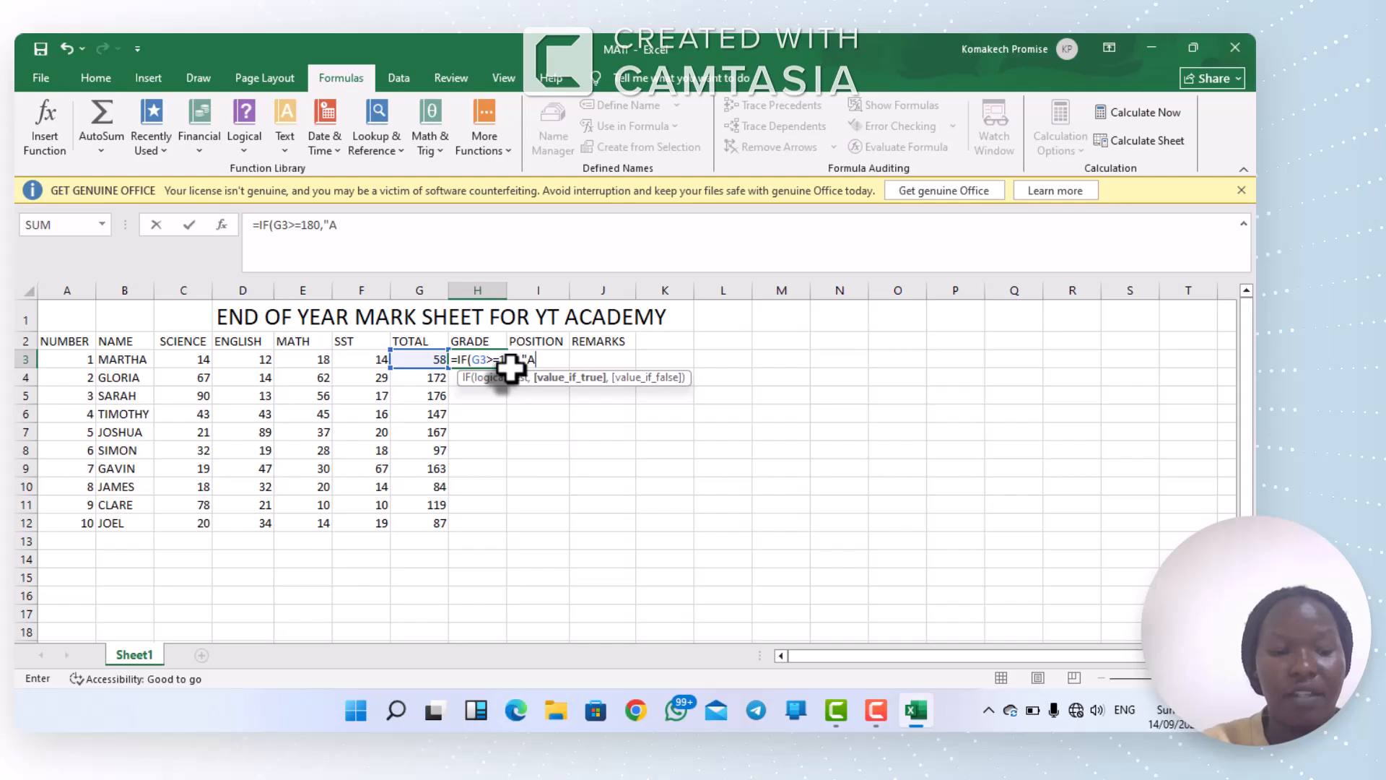
text(2)
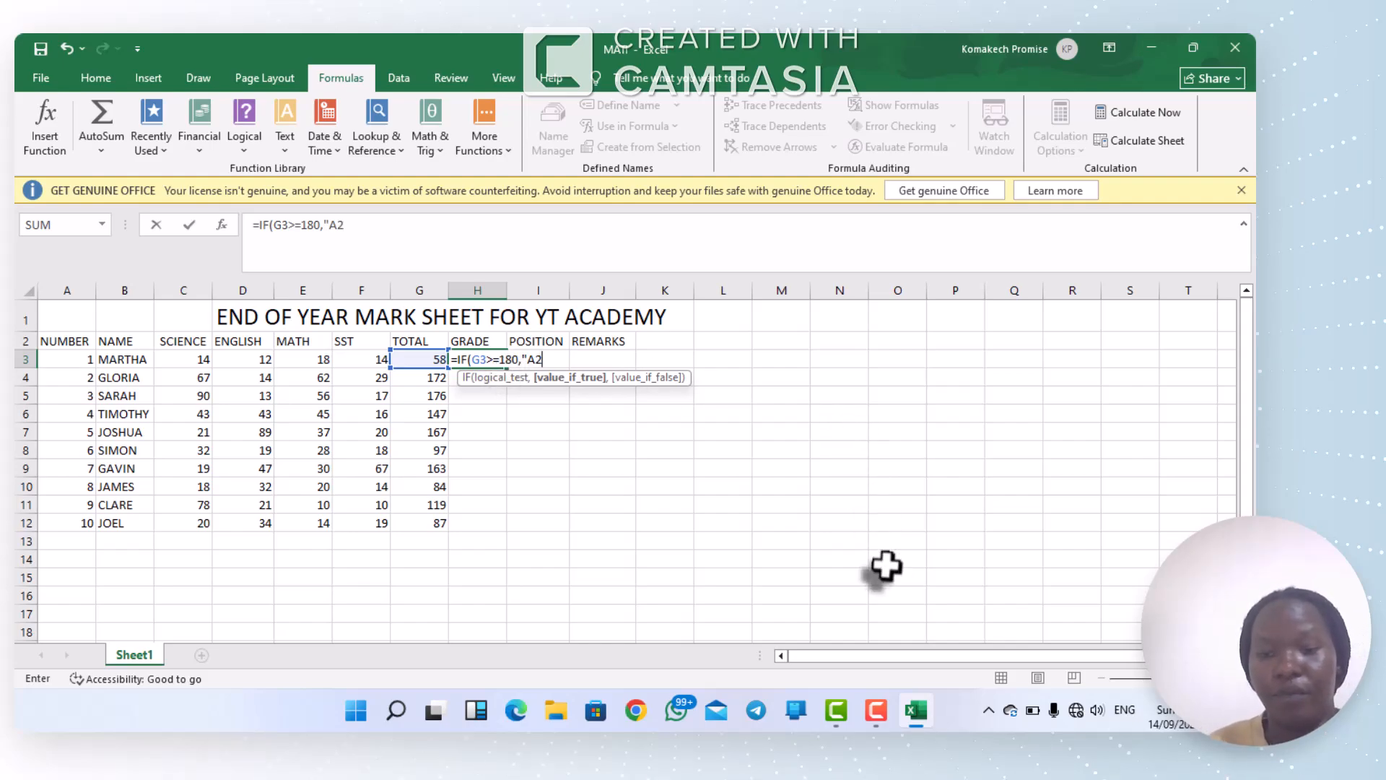
key(BackSpace)
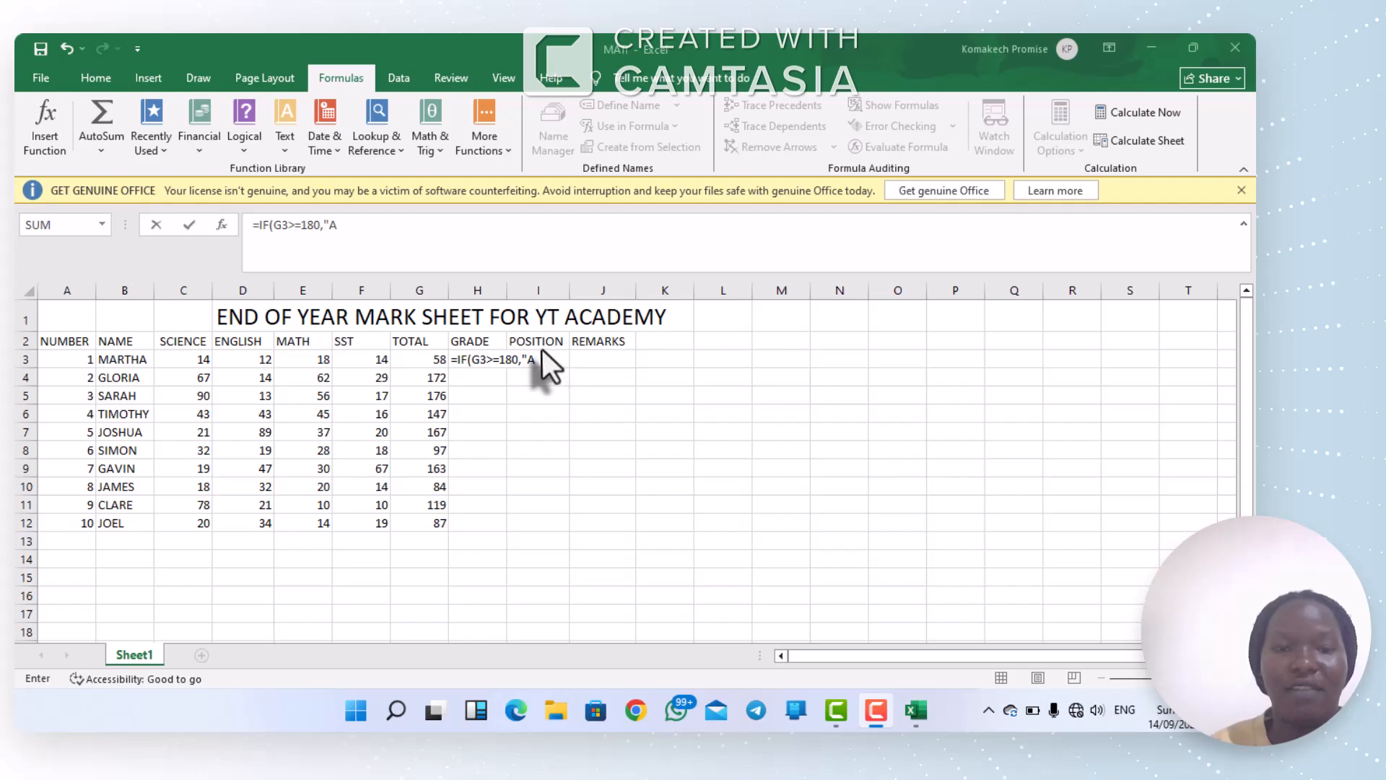
click(537, 368)
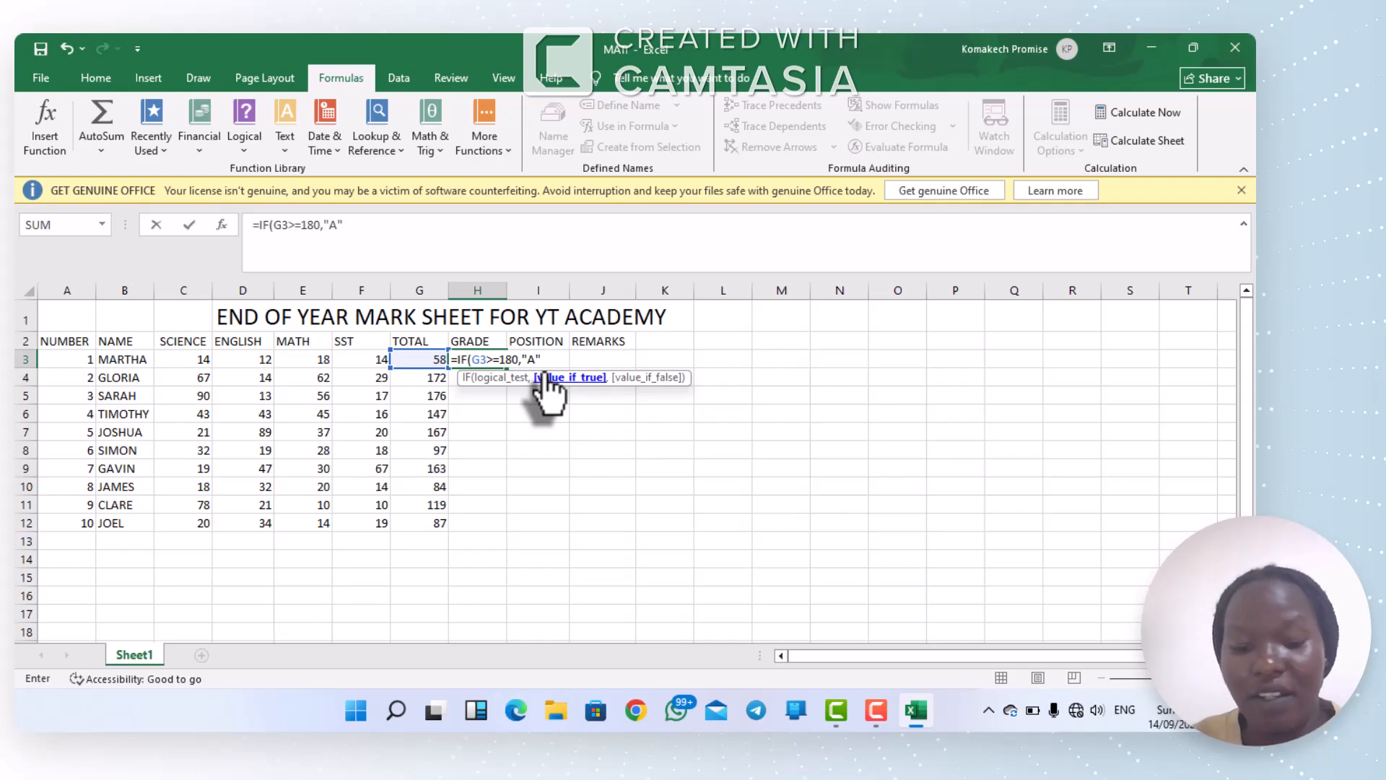
text(,)
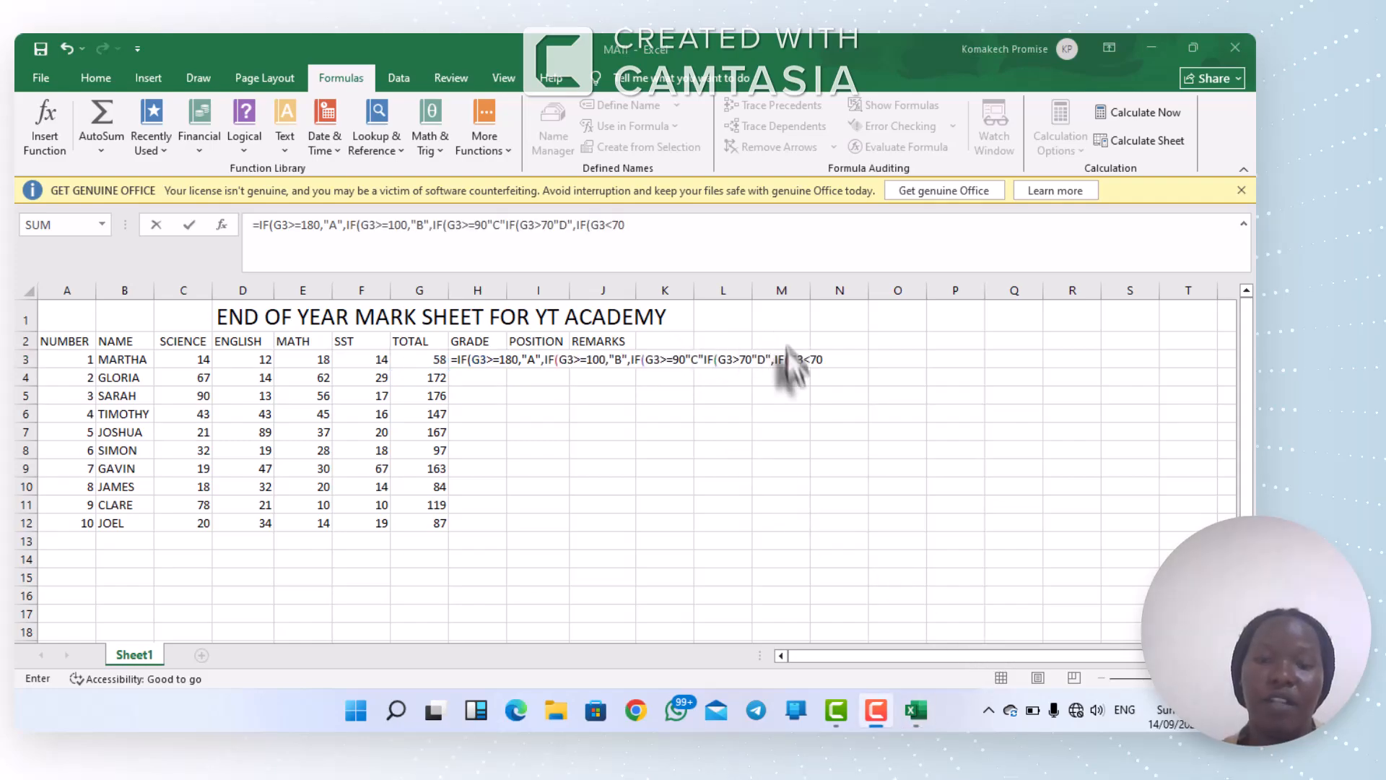
Step: Complete the H3 formula with nested IFs for B (>=100), C (>=90), D (>80), E (>70) and F (<70), closing all six parentheses
click(823, 359)
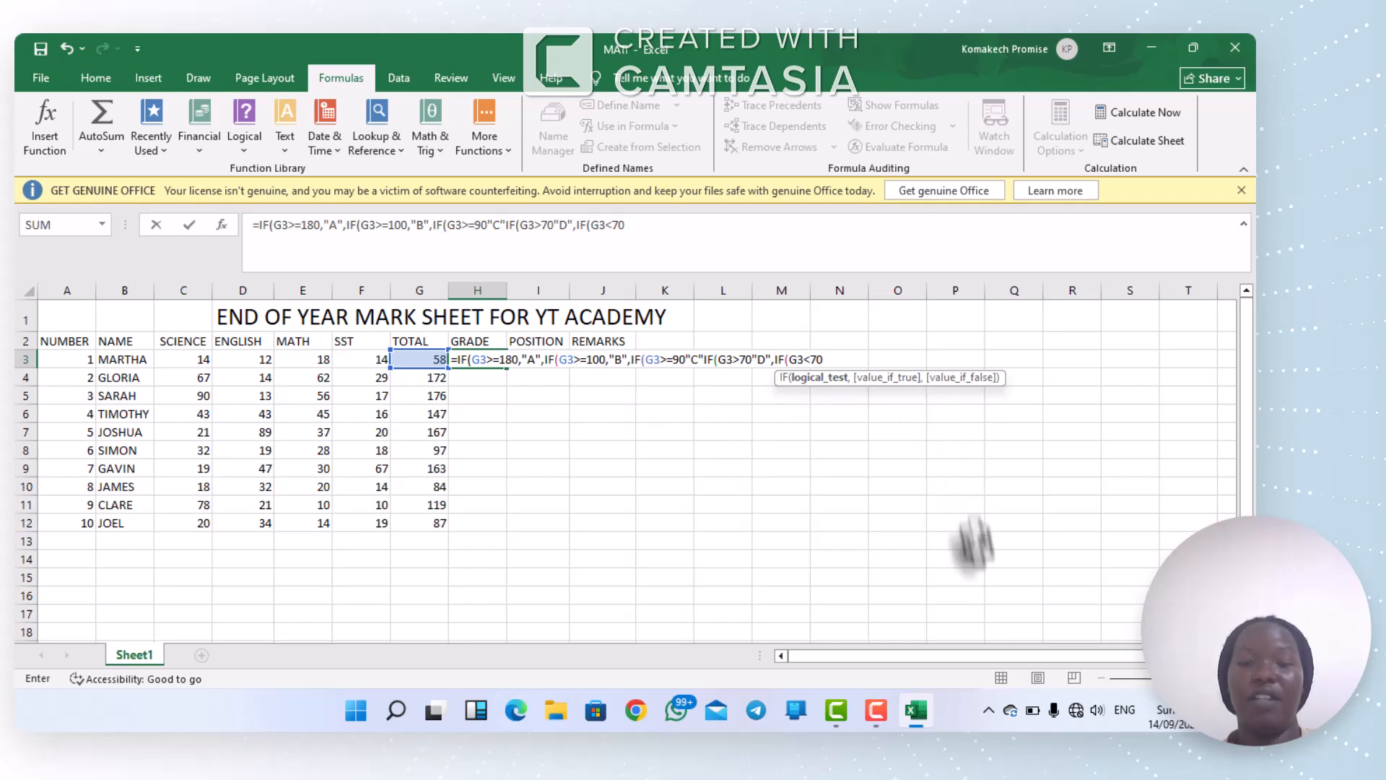
click(996, 641)
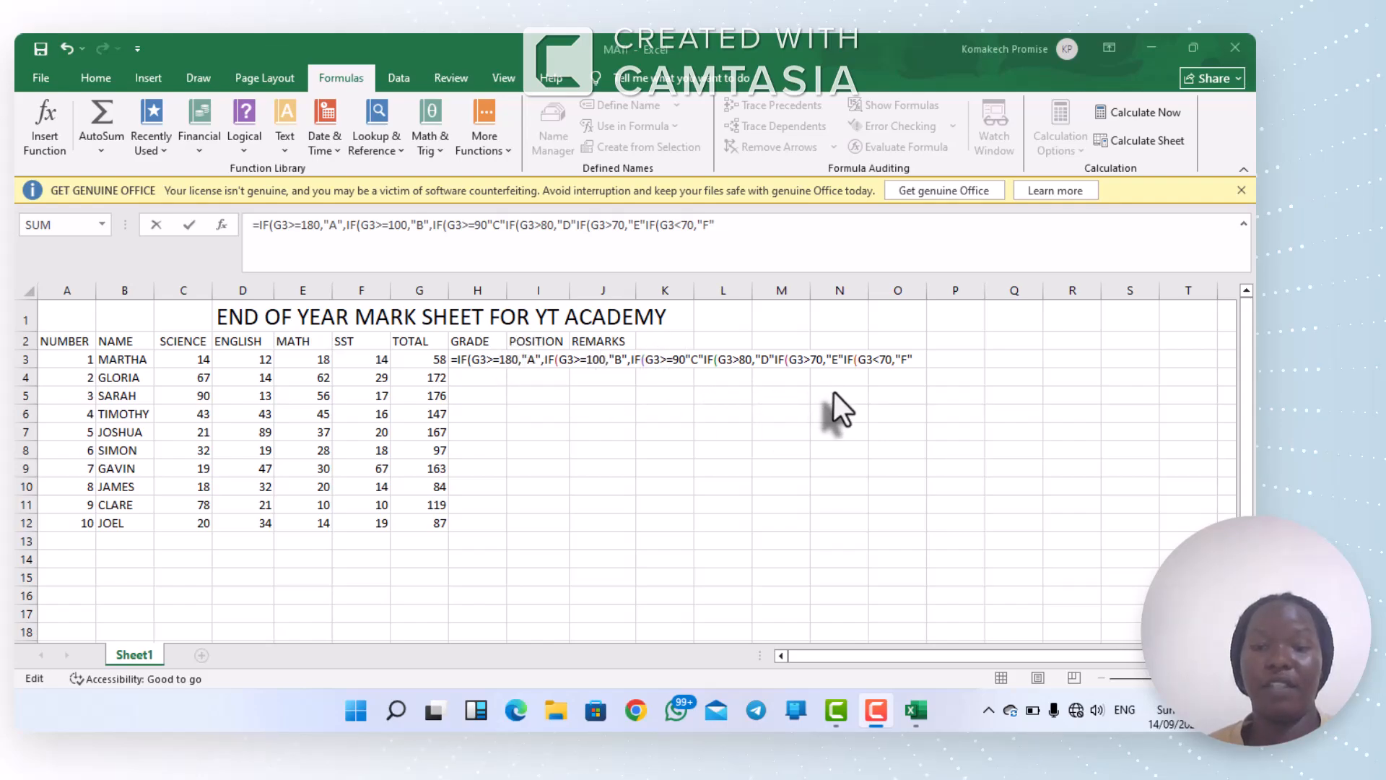
click(911, 359)
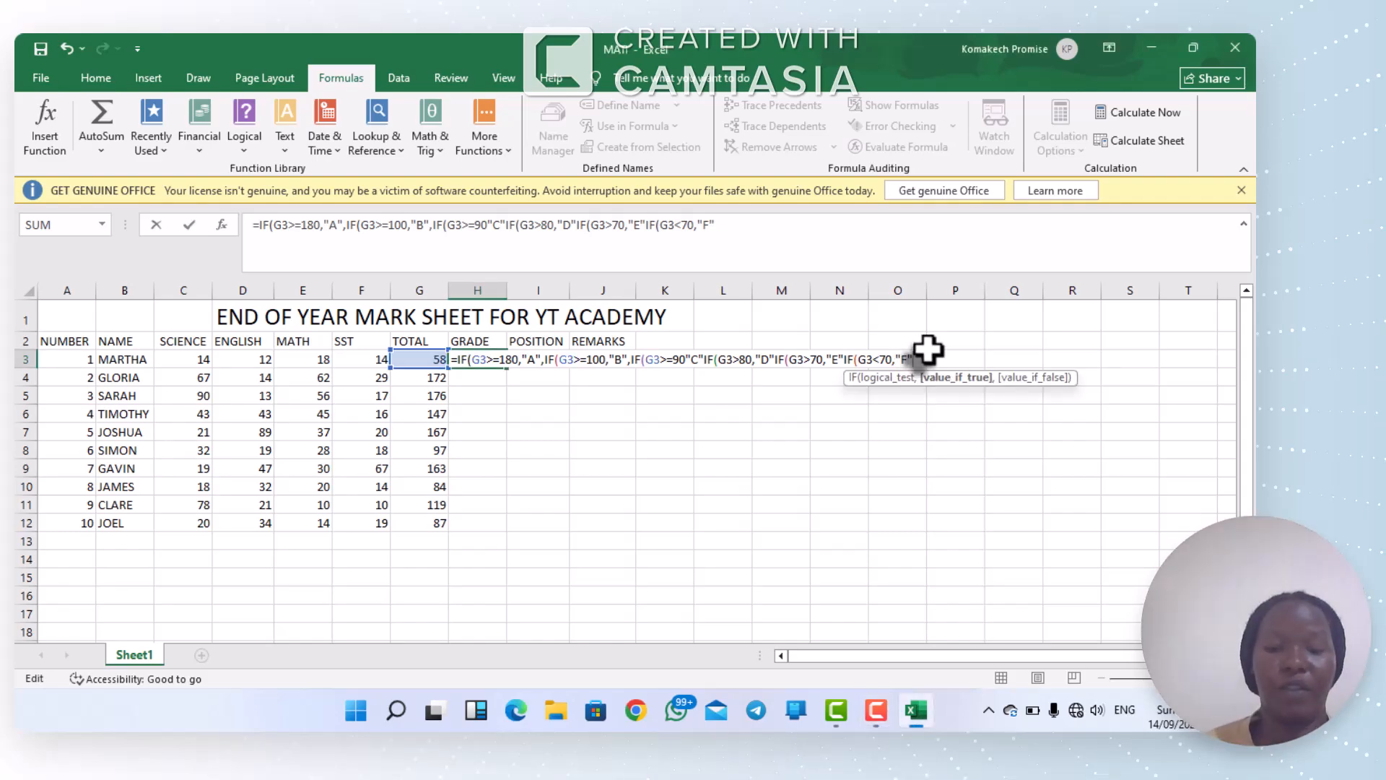
text())
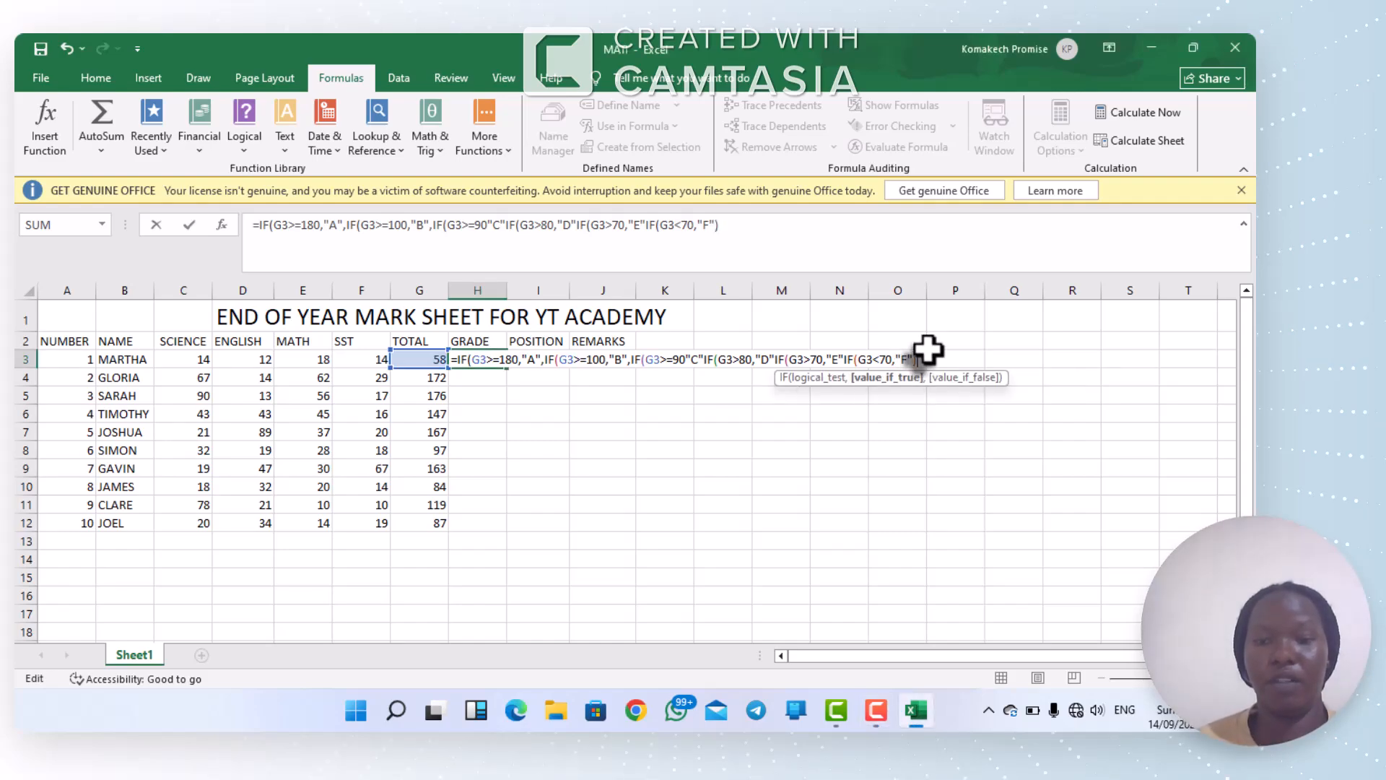
text()))))
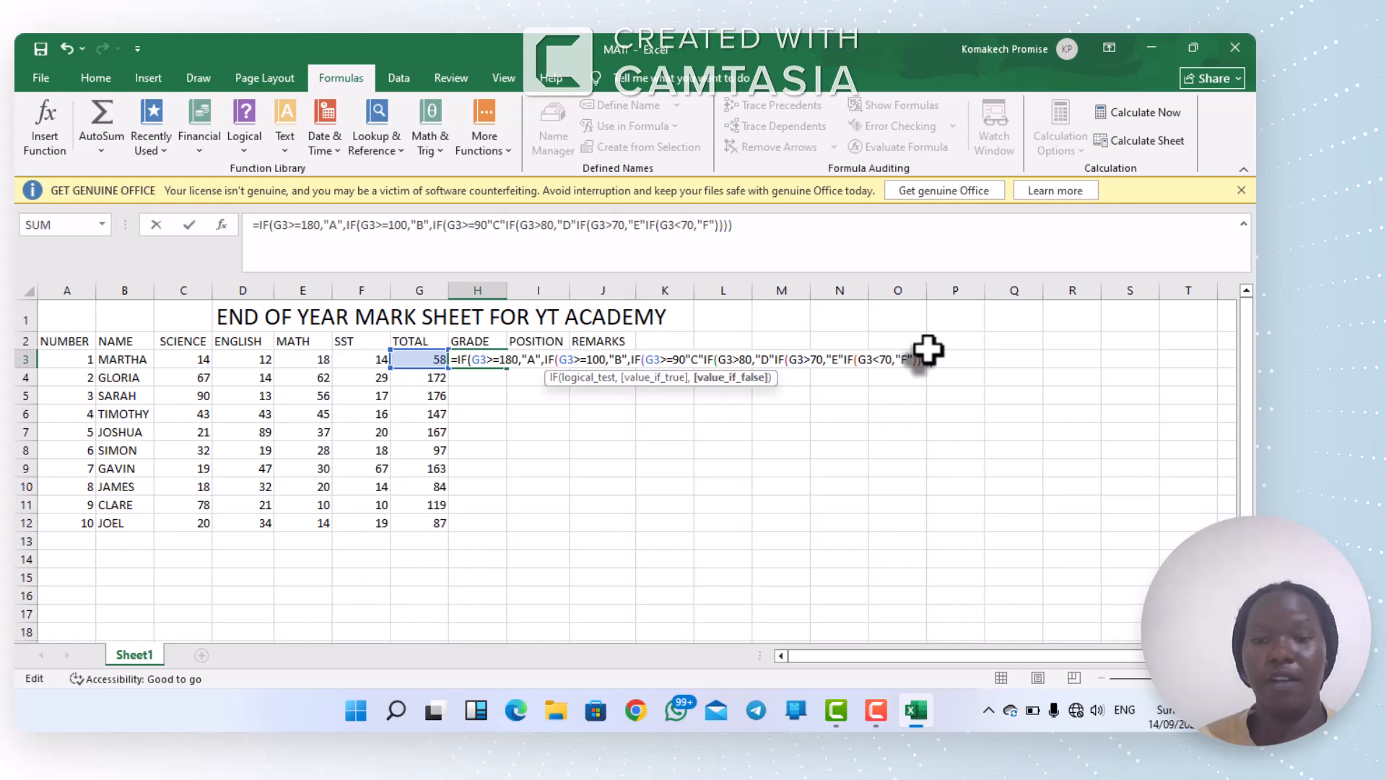
text())
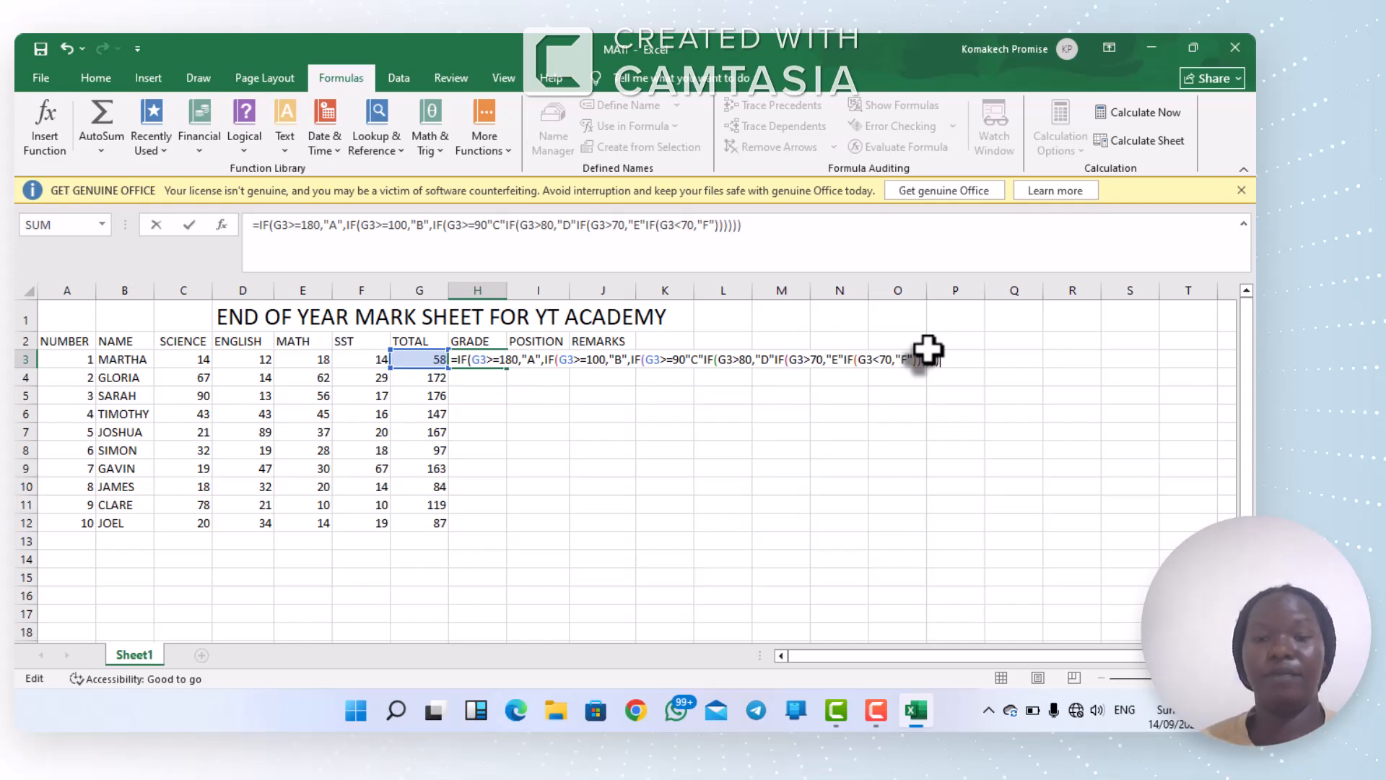
click(993, 631)
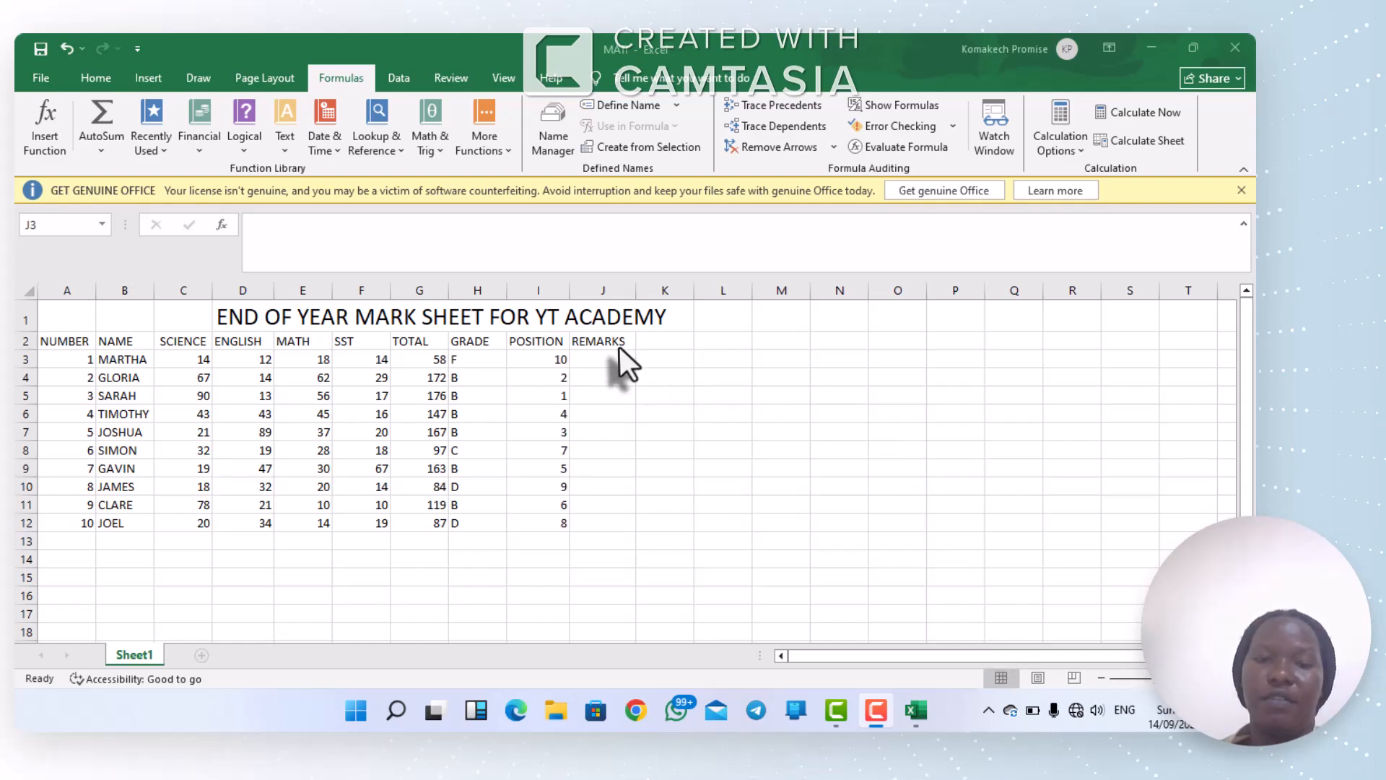
Step: Enter nested IFs on G3 in J3: >=180 "EXCELENT", >=100 "VERY GOOD", >=90 "GOOD", >=80 "FAIRLY GOOD", >=70 "POOR", <70 "VERY POOR", closing six parentheses
click(620, 349)
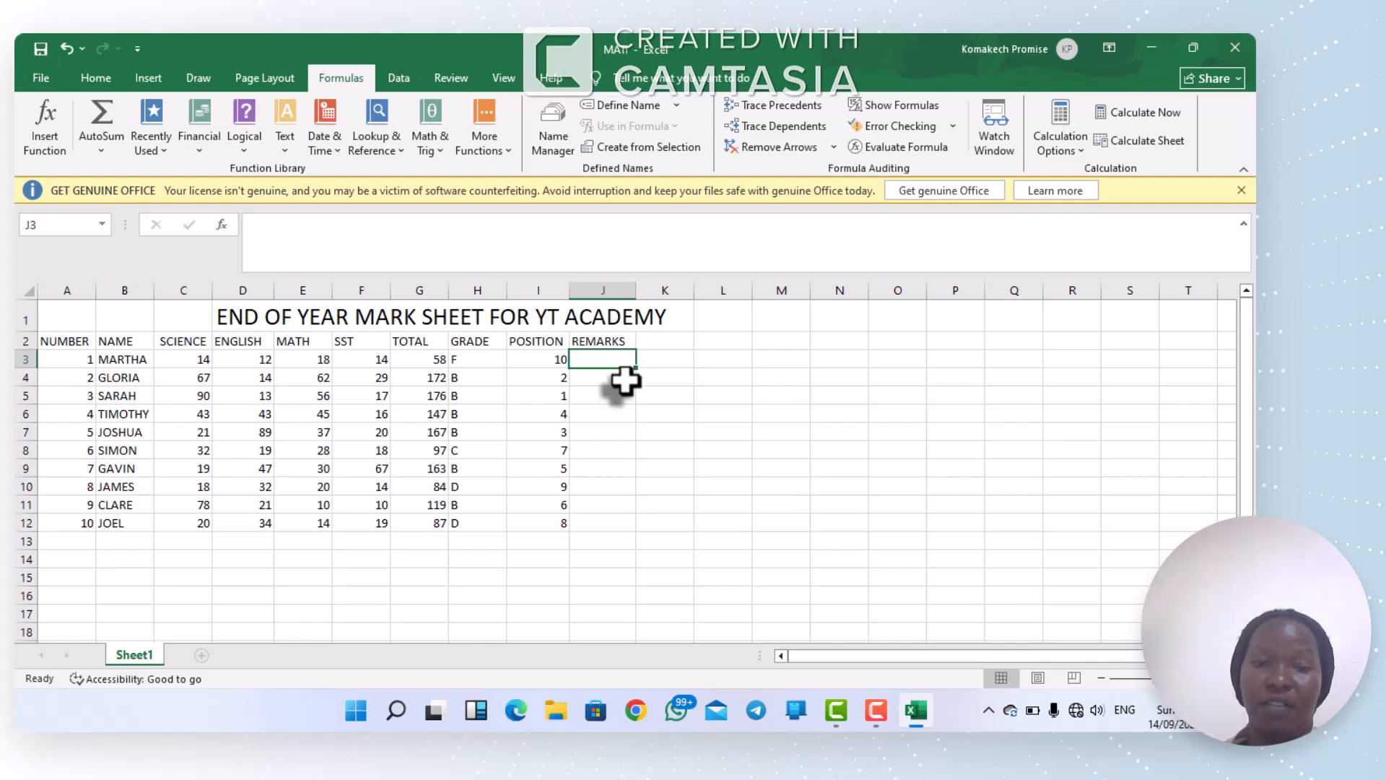
click(981, 621)
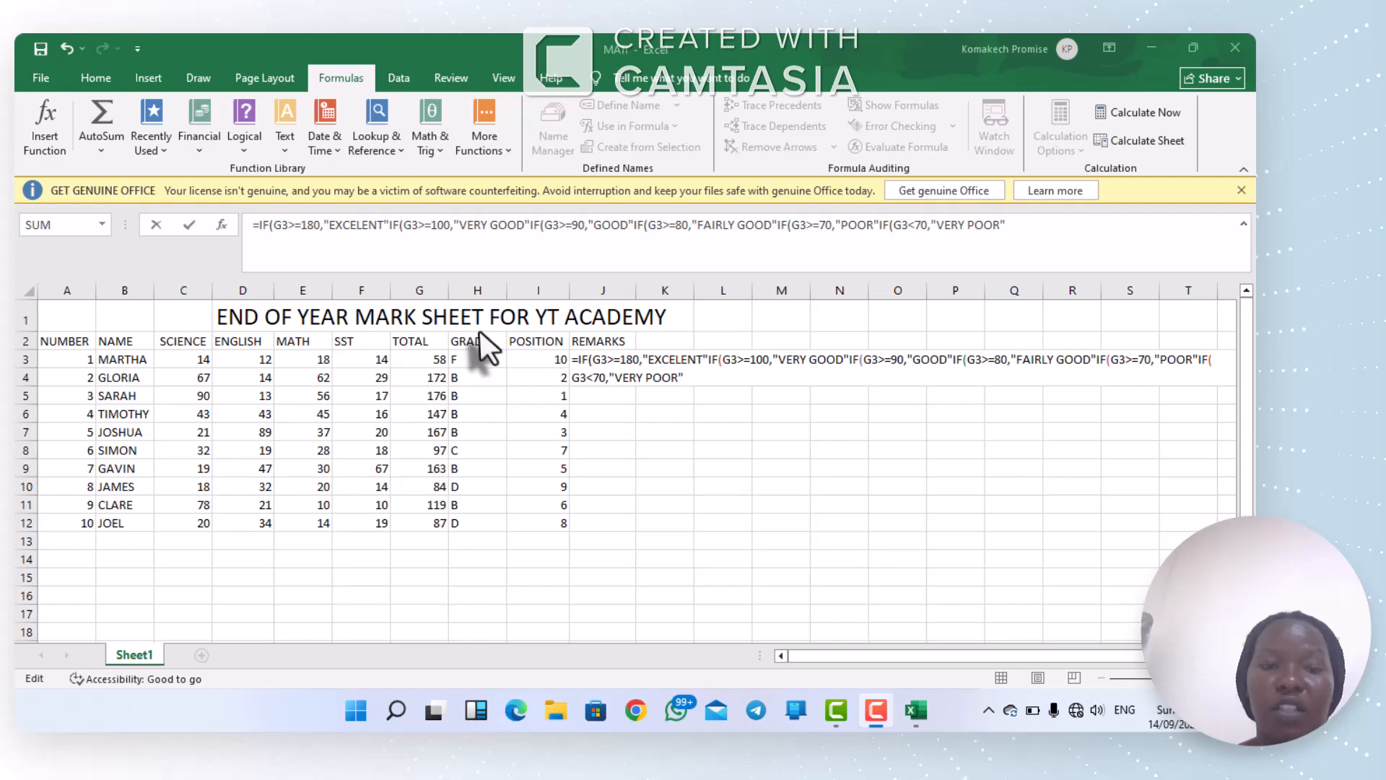
click(688, 377)
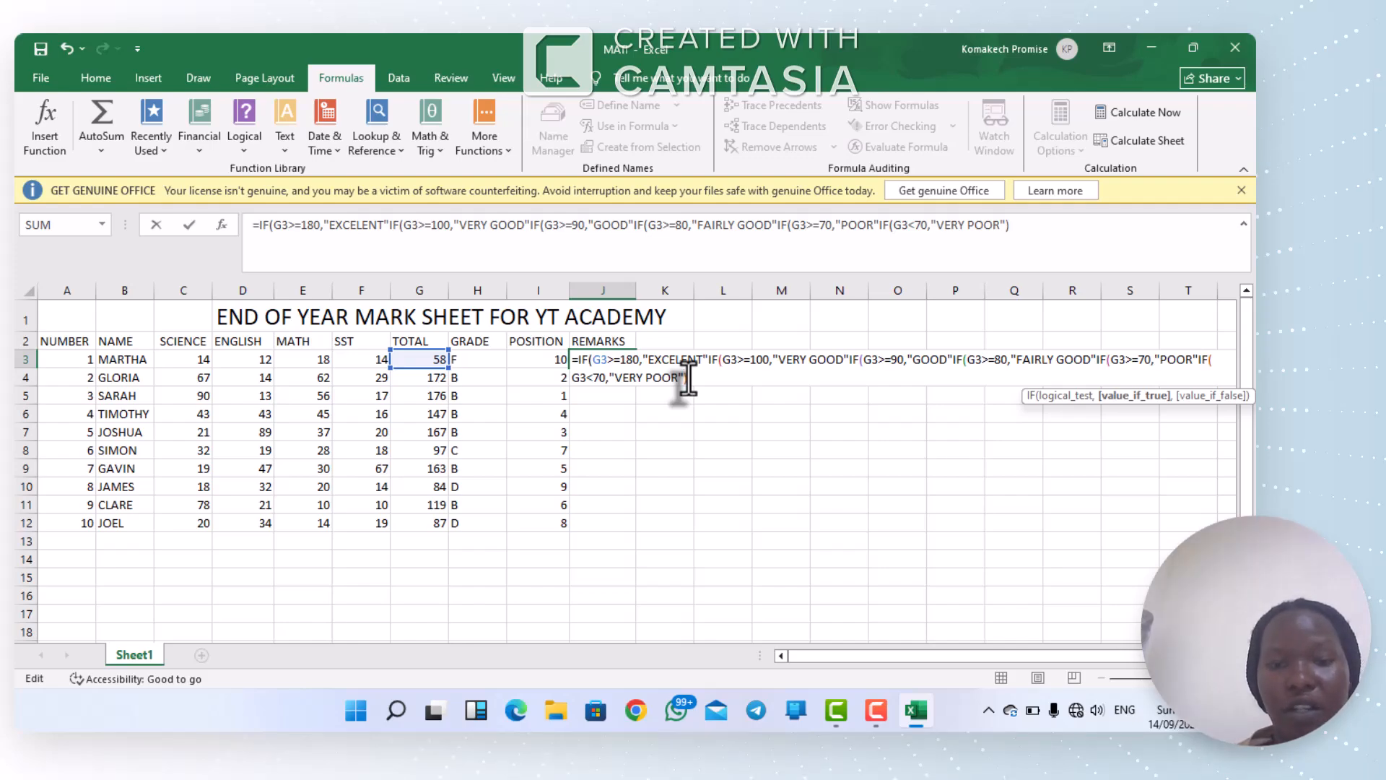
text())))
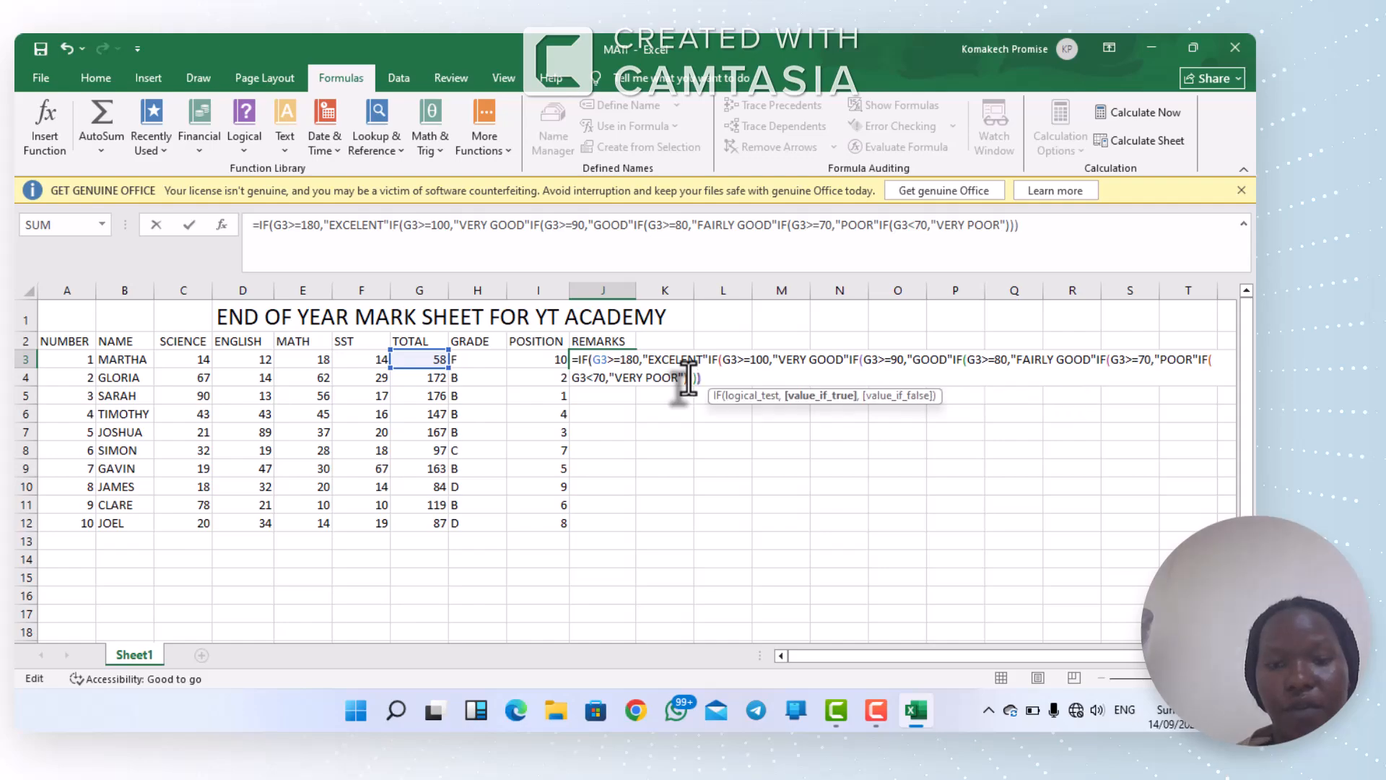
text())
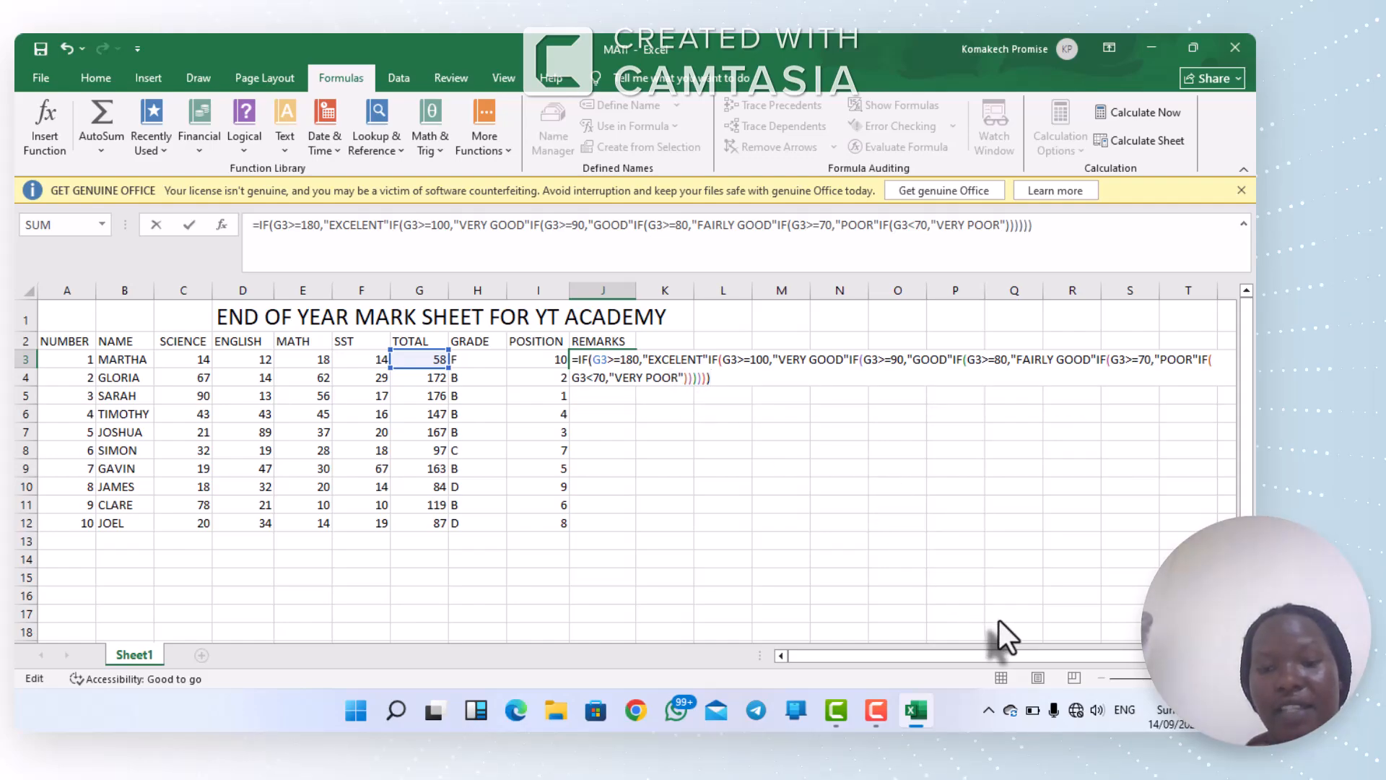
key(F9)
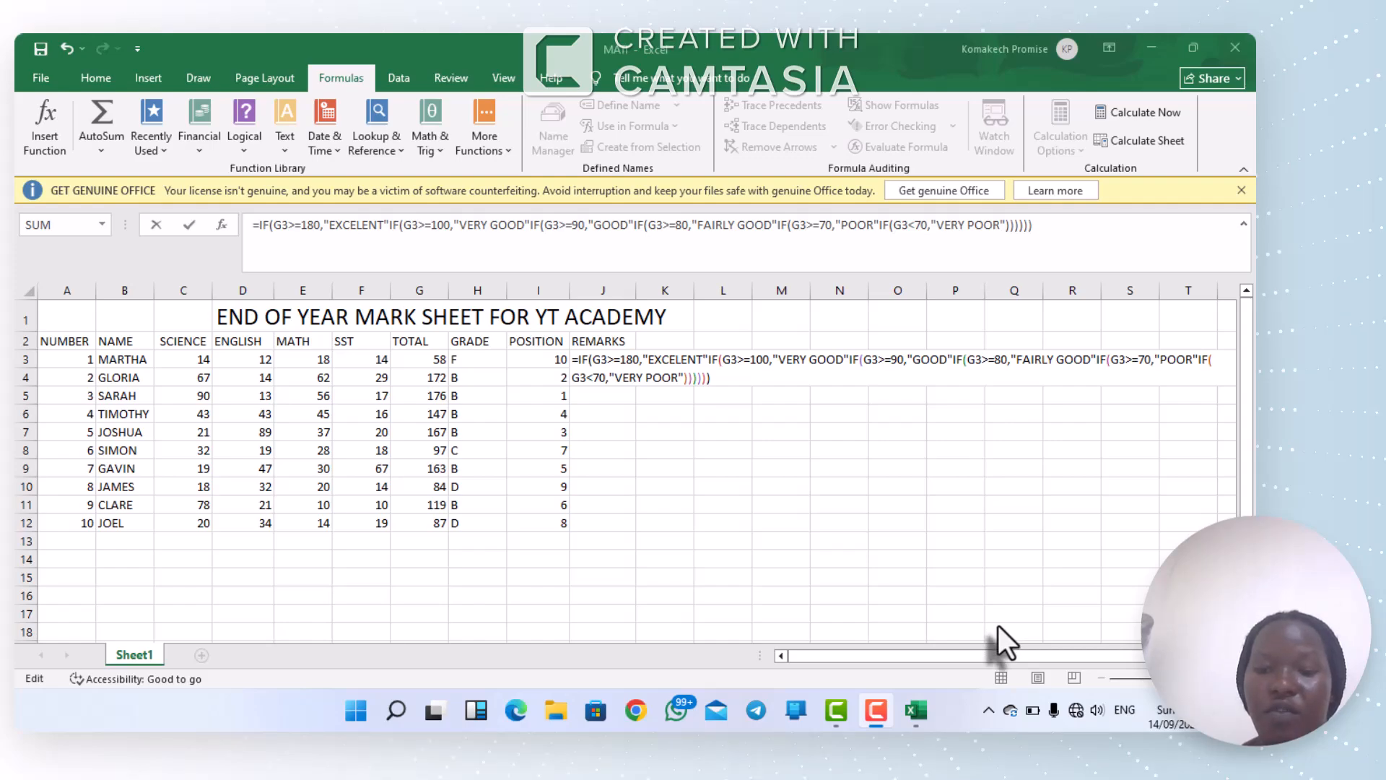
key(Return)
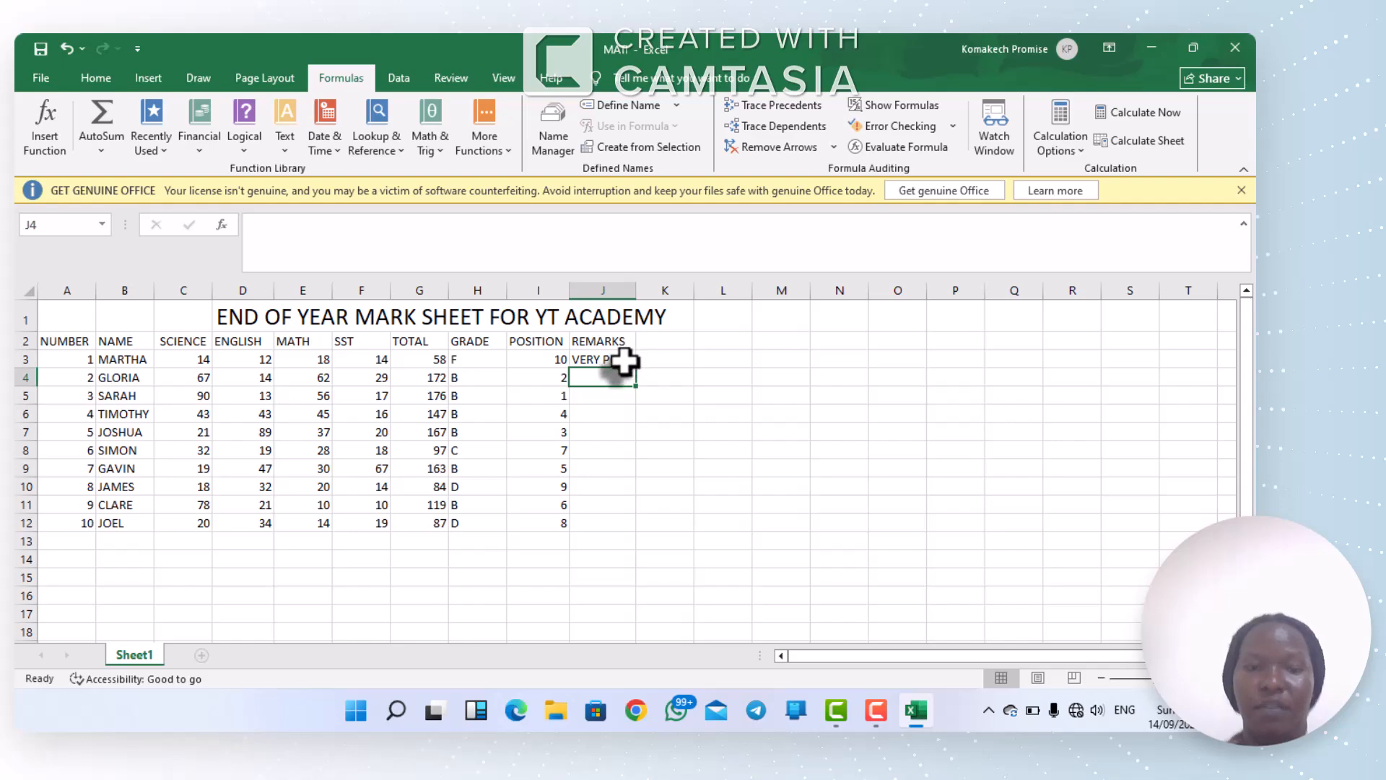
Step: Copy the remarks formula from J3 down the REMARKS column to J12
click(624, 359)
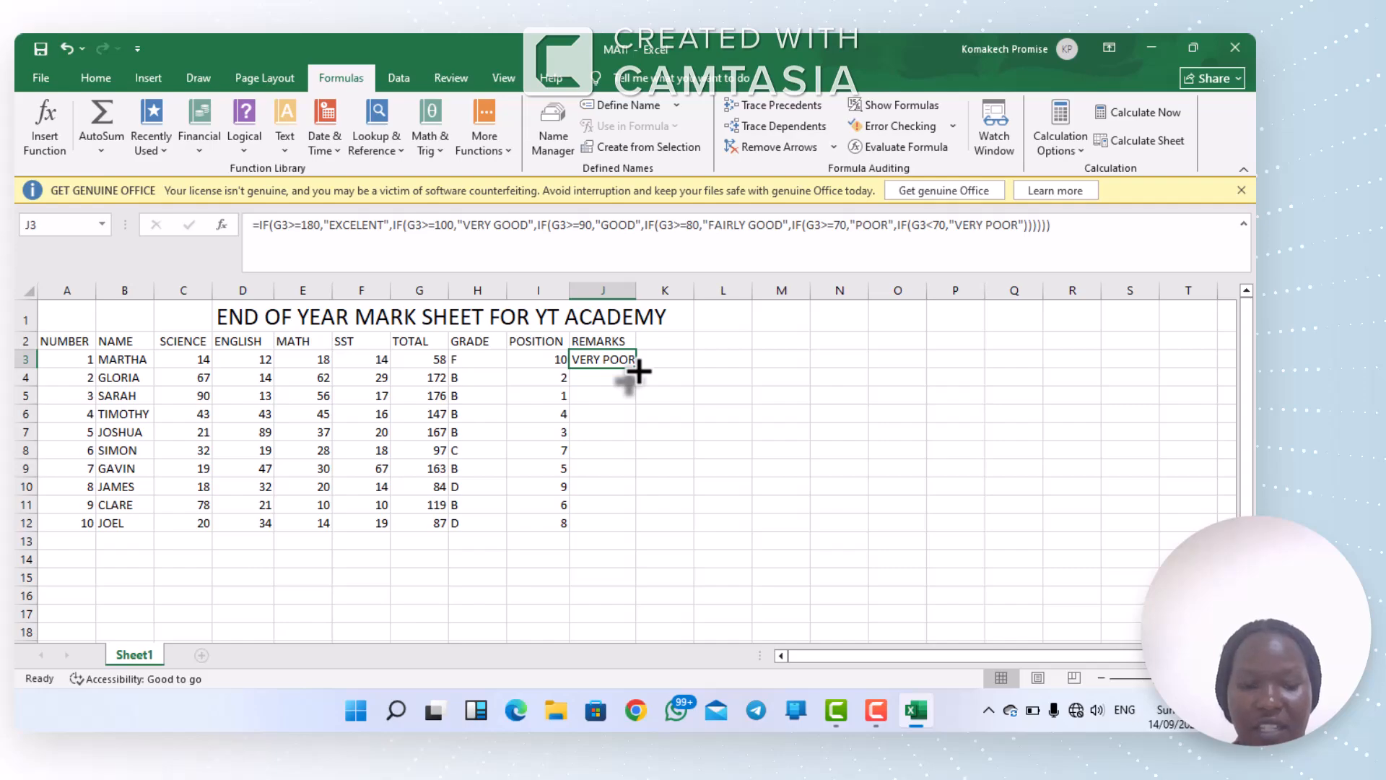
drag(637, 371, 634, 536)
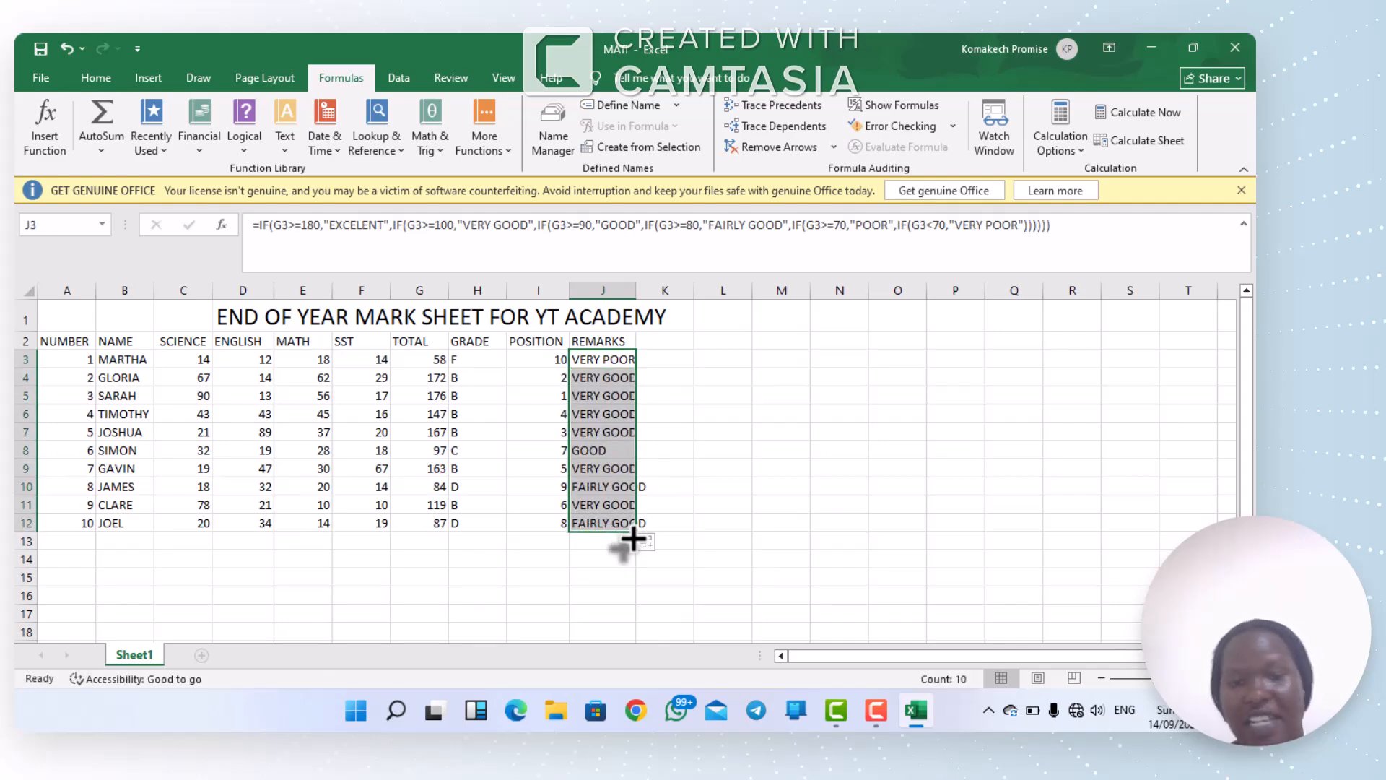